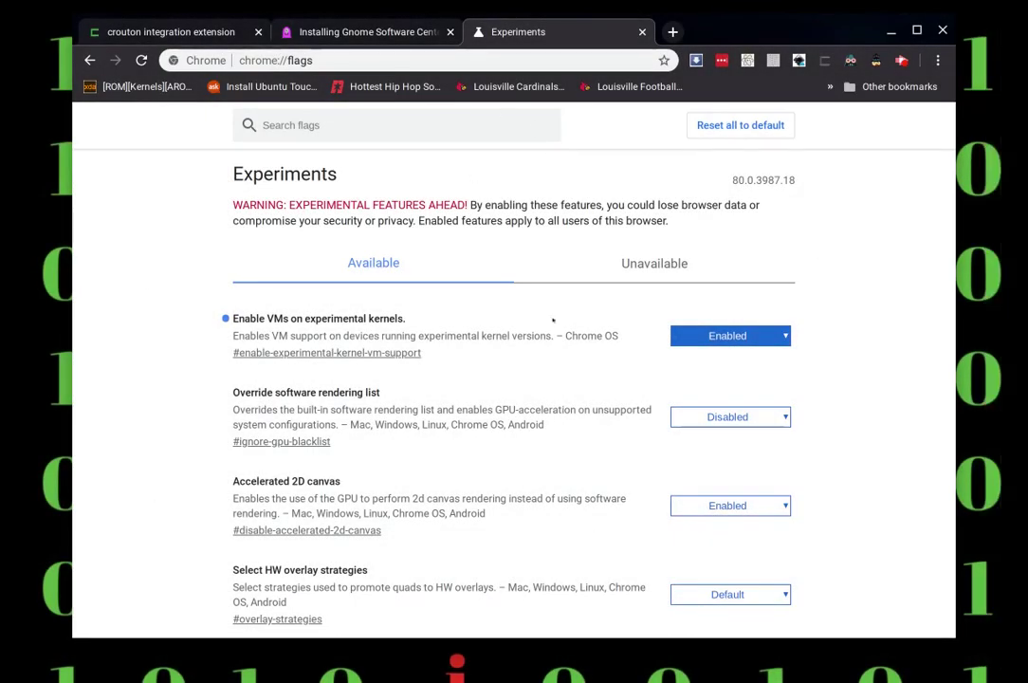
Confirm the 'Enable VMs on experimental kernels' flag is Enabled on chrome://flags.
mouse_move(1023, 361)
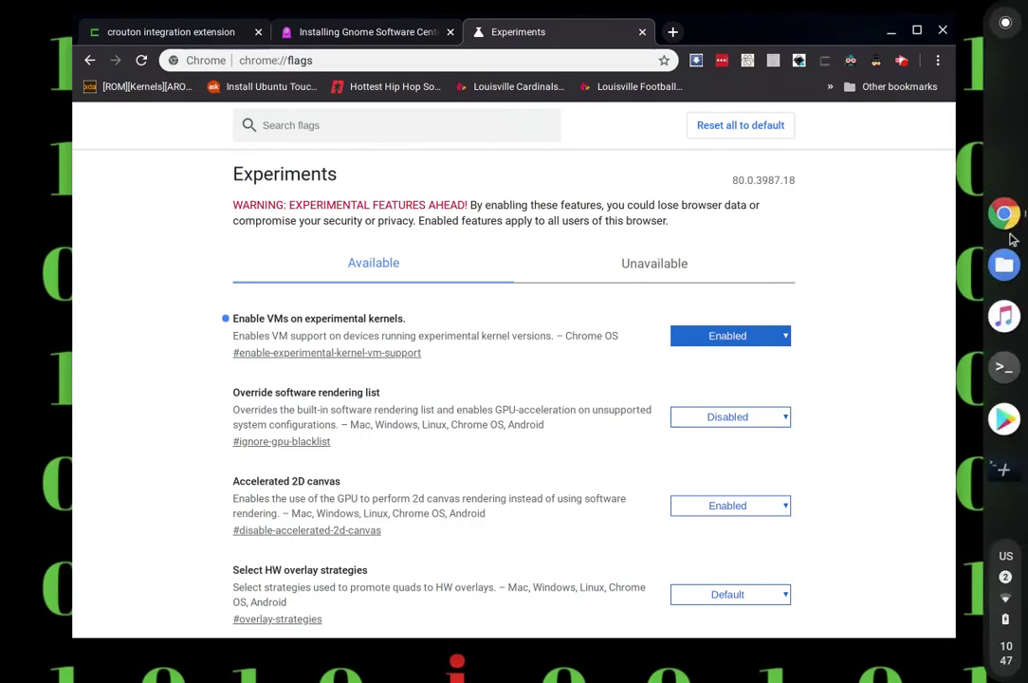
Open Settings via the launcher search and turn on Linux (Beta).
click(1007, 24)
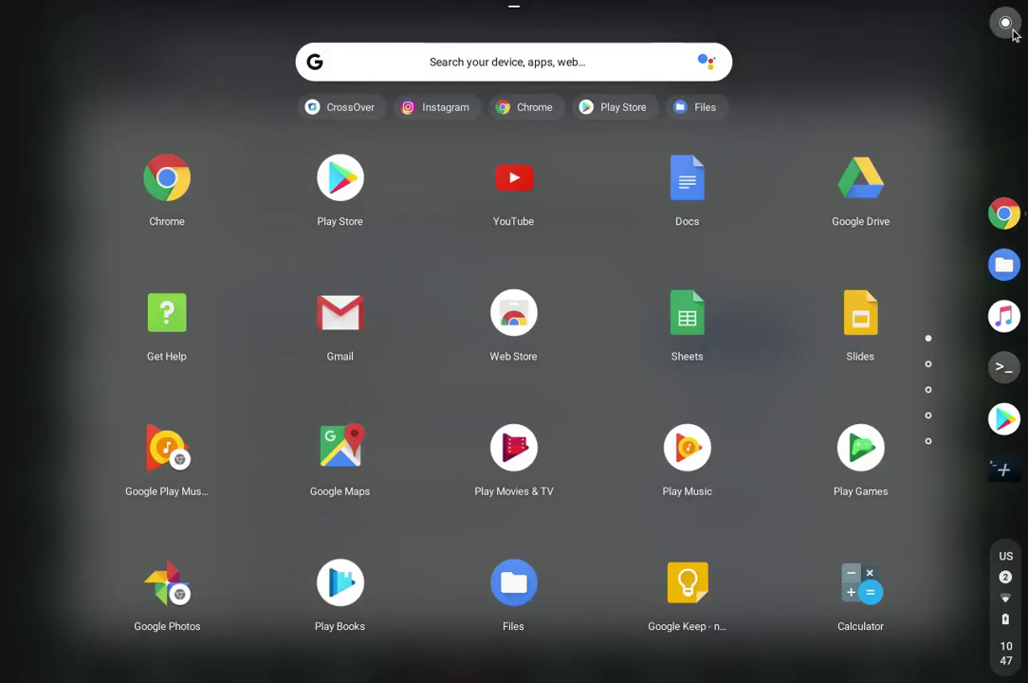
click(493, 55)
text(sett)
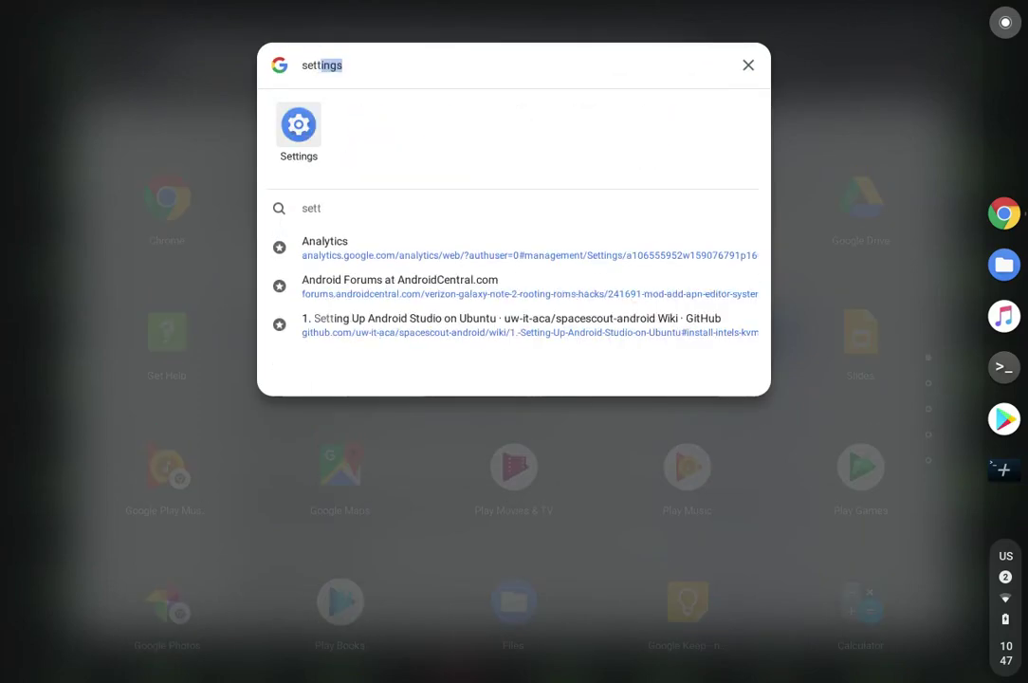
click(301, 129)
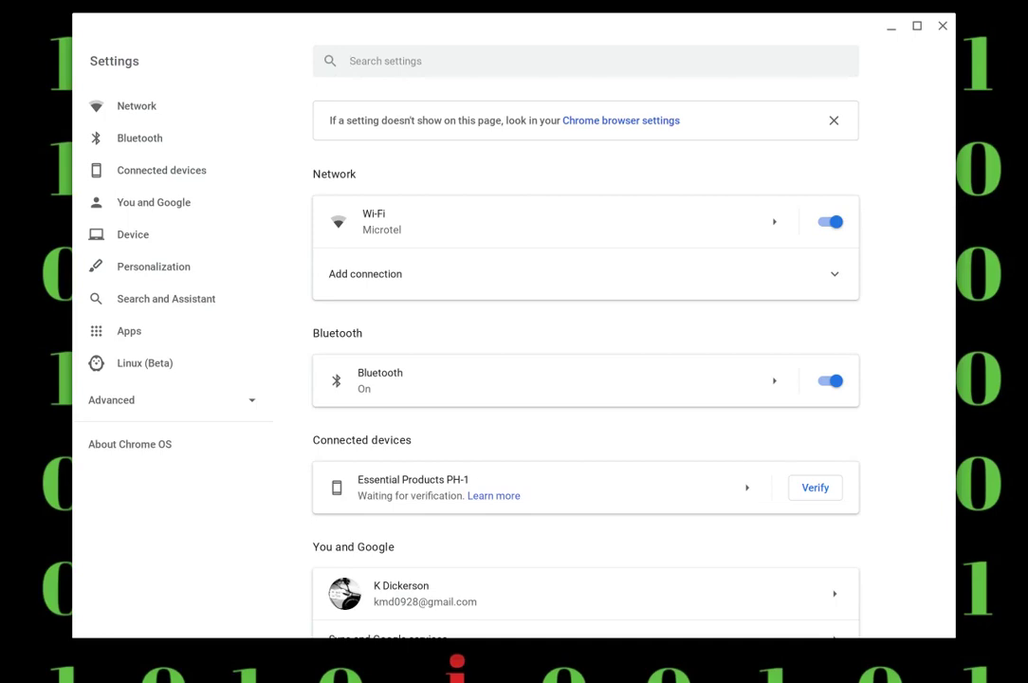
click(149, 367)
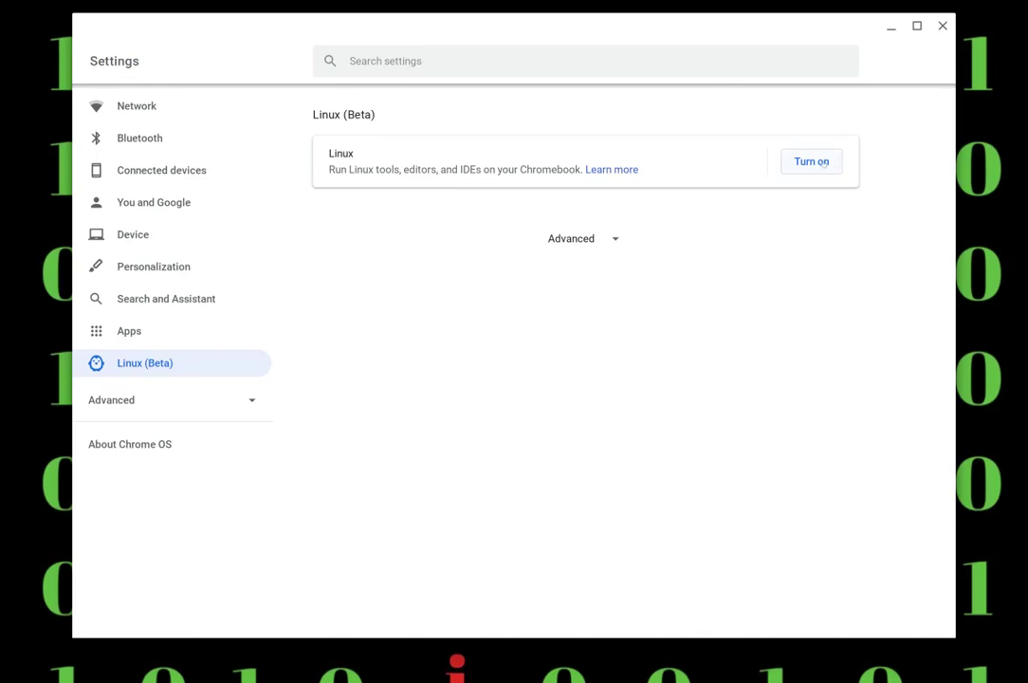
click(817, 162)
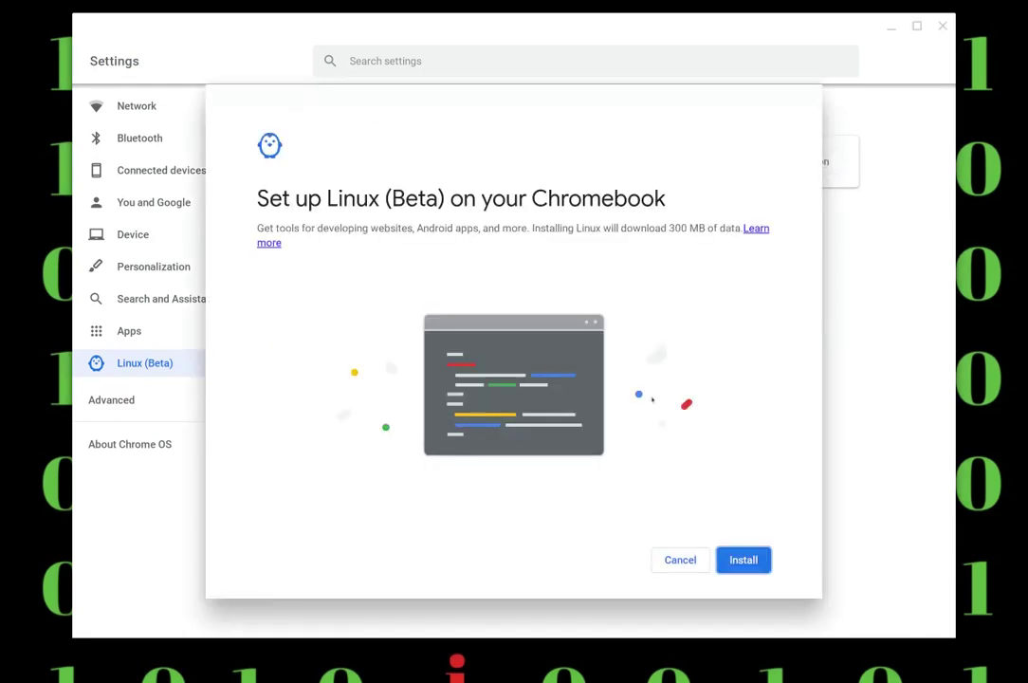
Install Linux (Beta) with its 300 MB download and wait for the terminal.
click(734, 558)
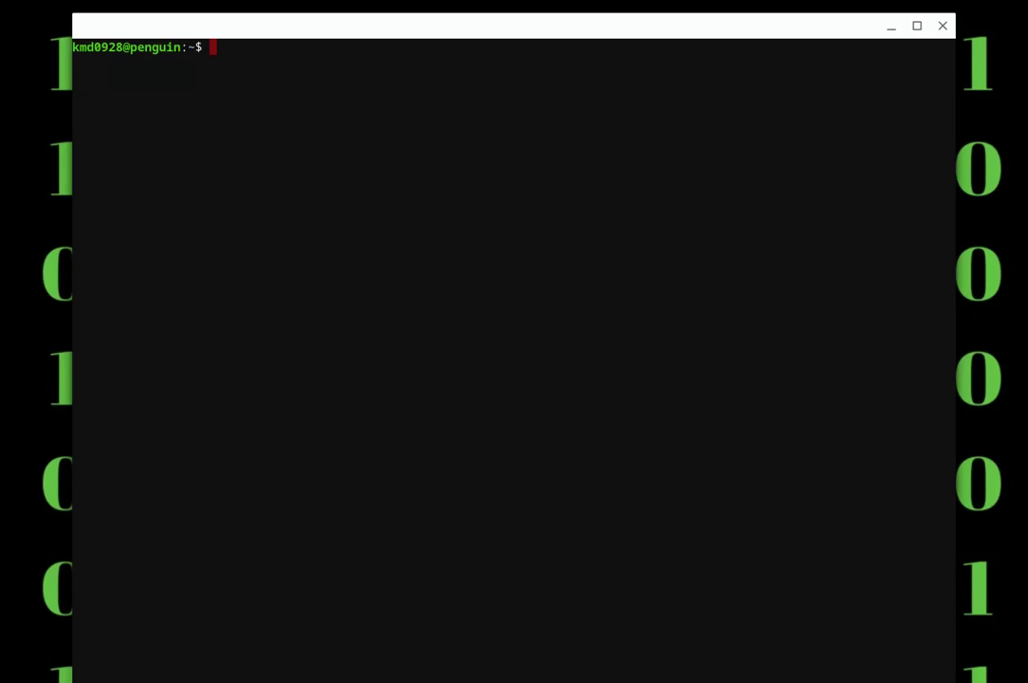
Run sudo apt-get update, then sudo apt-get install gnome-software gnome-packagekit.
text(sudo apt-get )
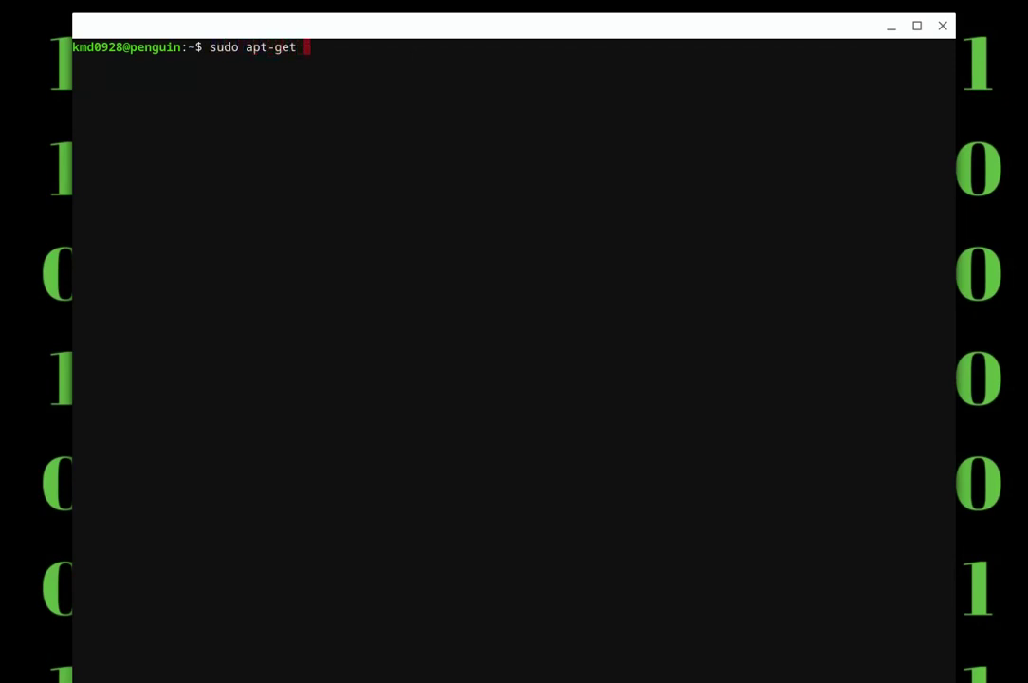
text(update)
key(Return)
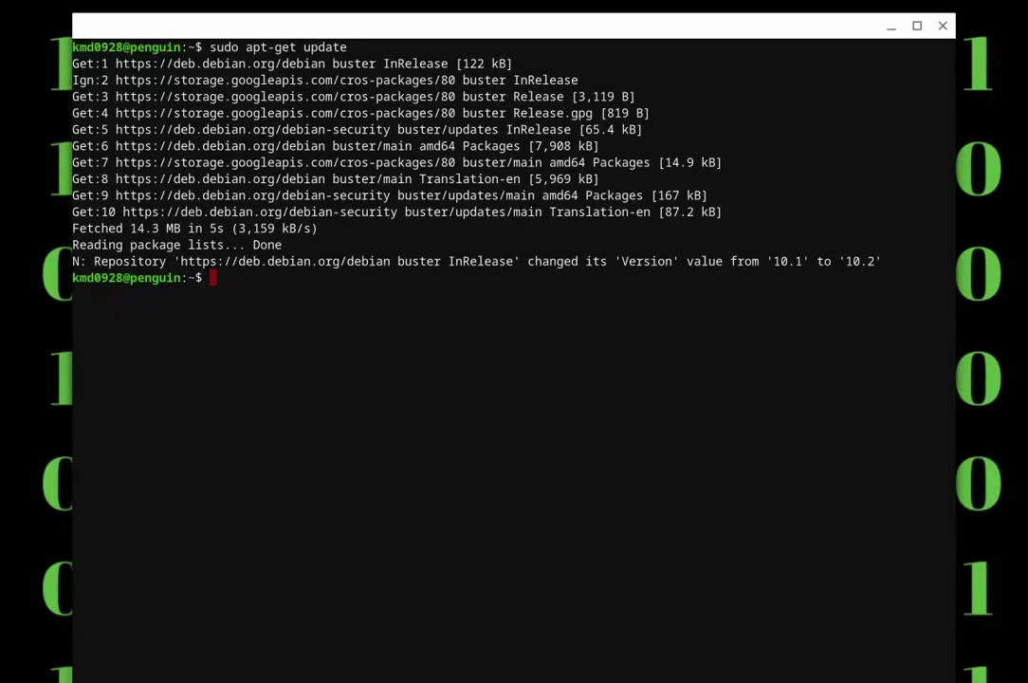
text(sudo apt-ge)
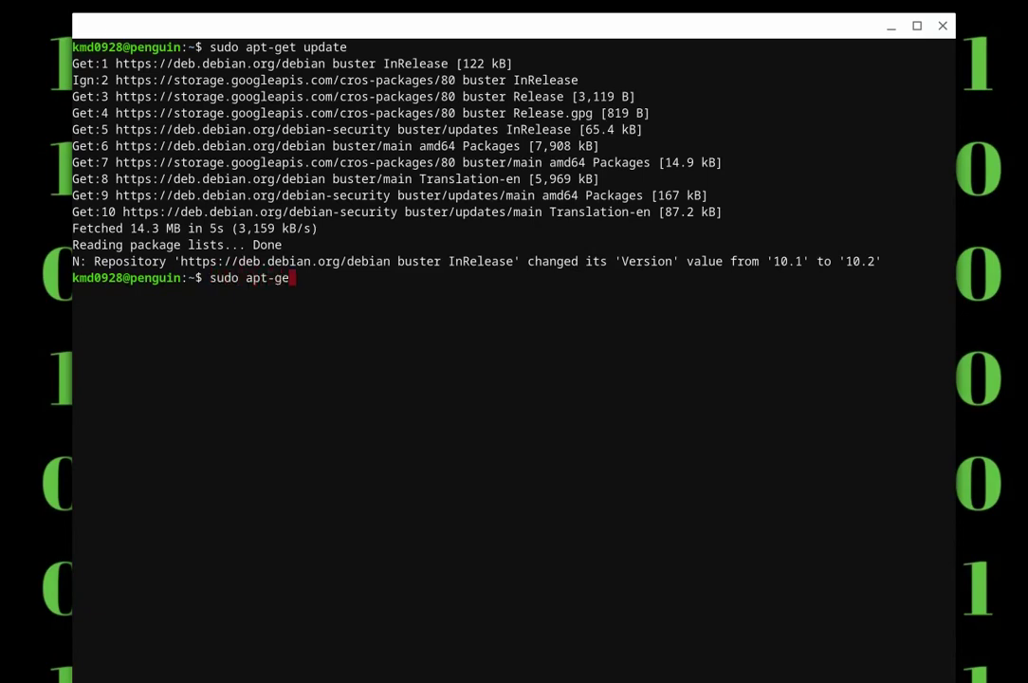
text(t install gnome-so)
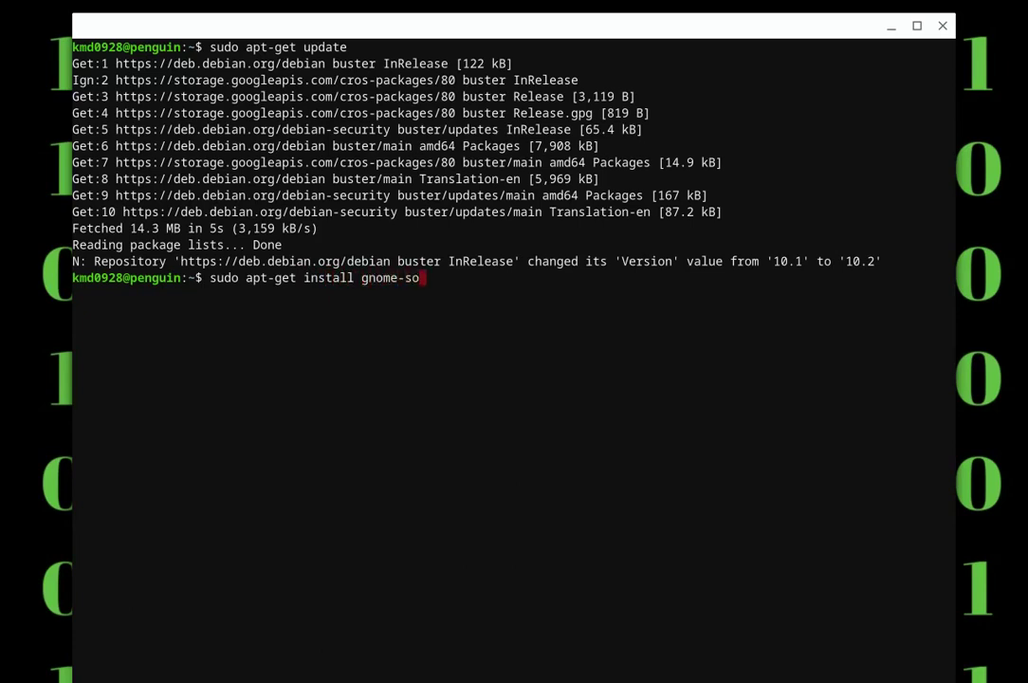
text(ftware gnome)
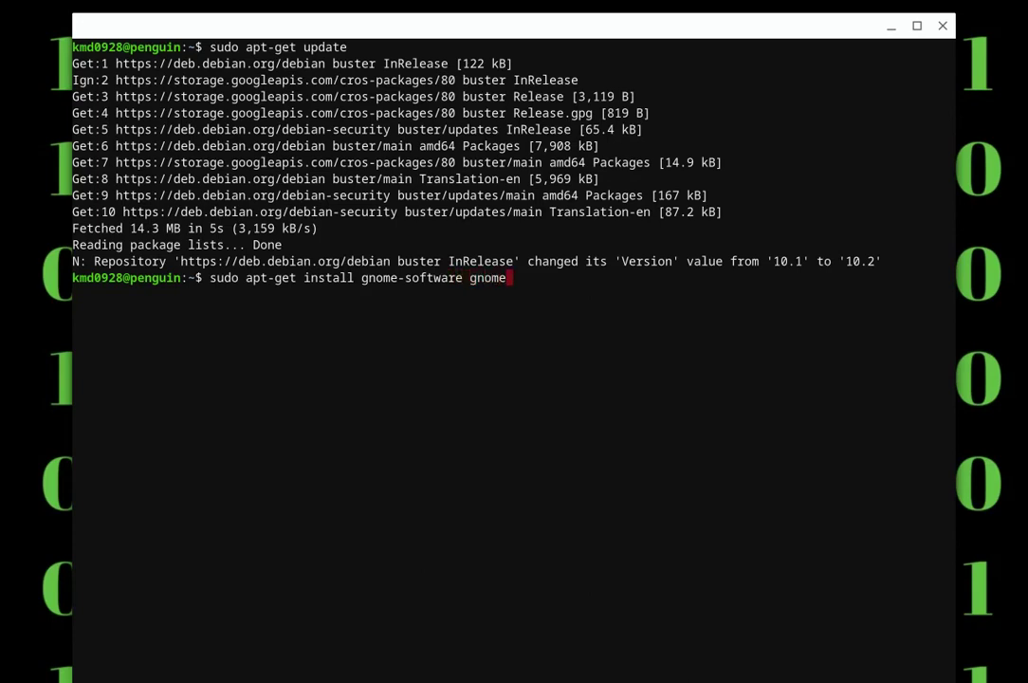
text(-package)
text(i)
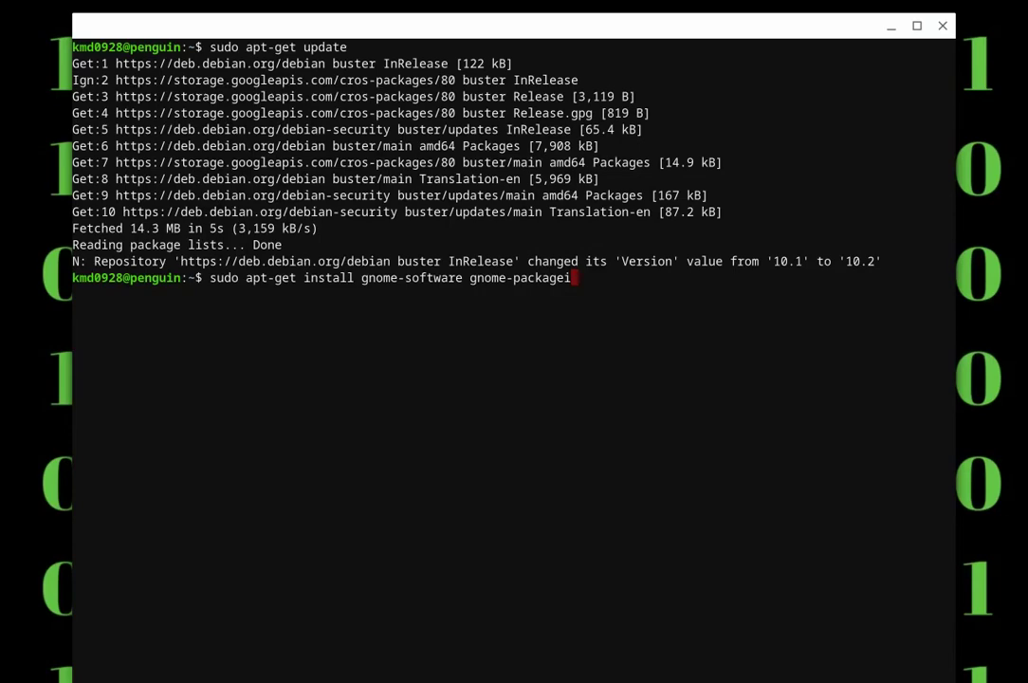
key(BackSpace)
text(kit)
key(Return)
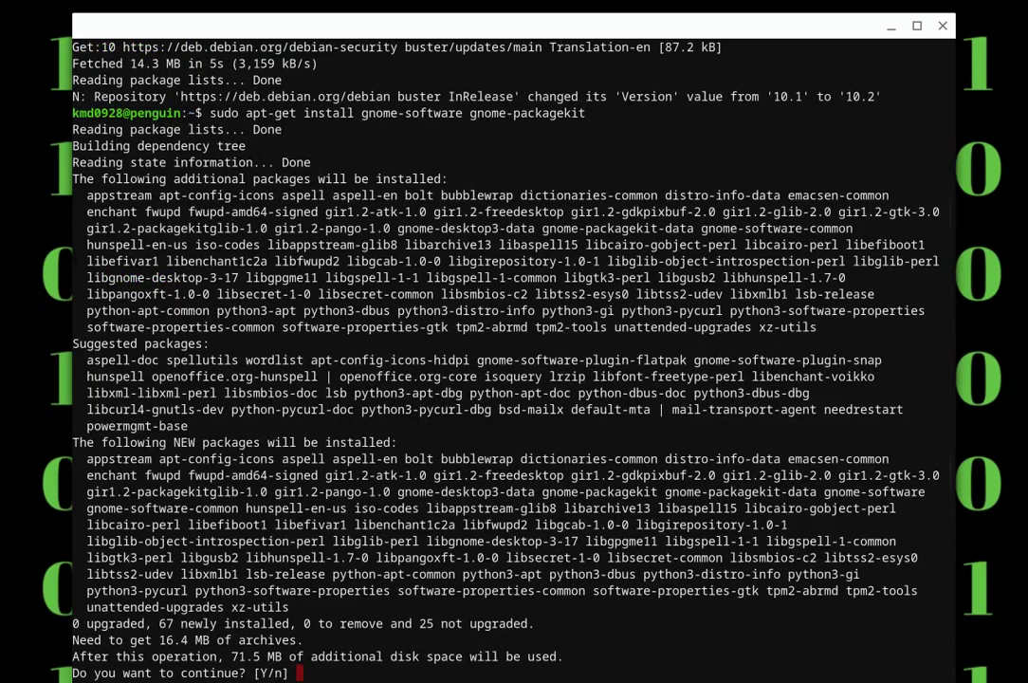
Confirm the 67-package install with y and dismiss the screen-sharing notification.
text(y)
key(Return)
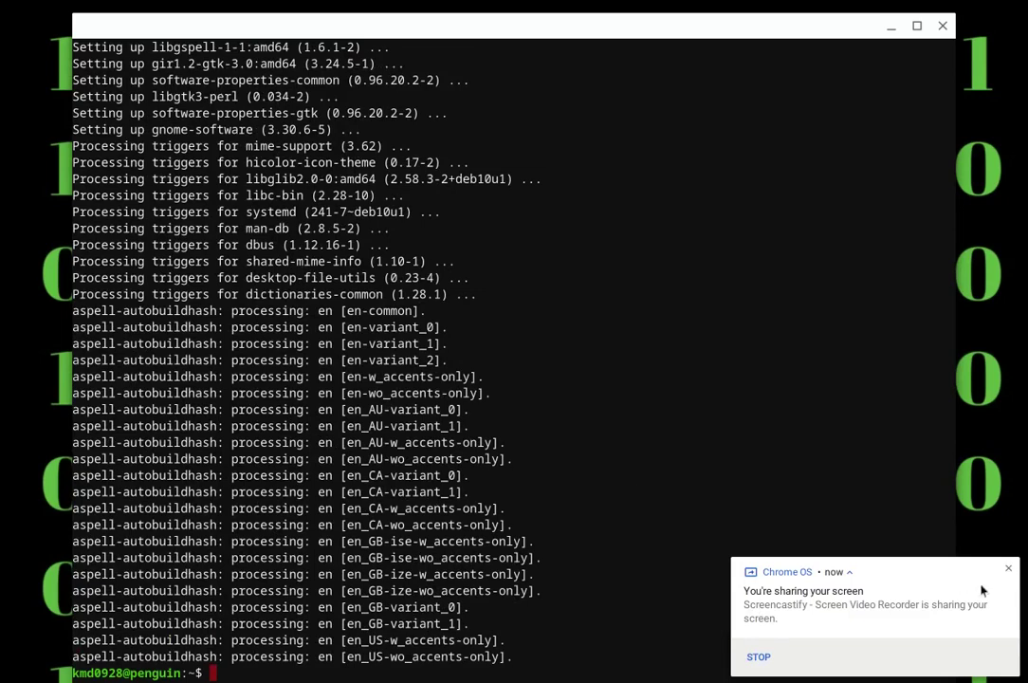
click(1009, 570)
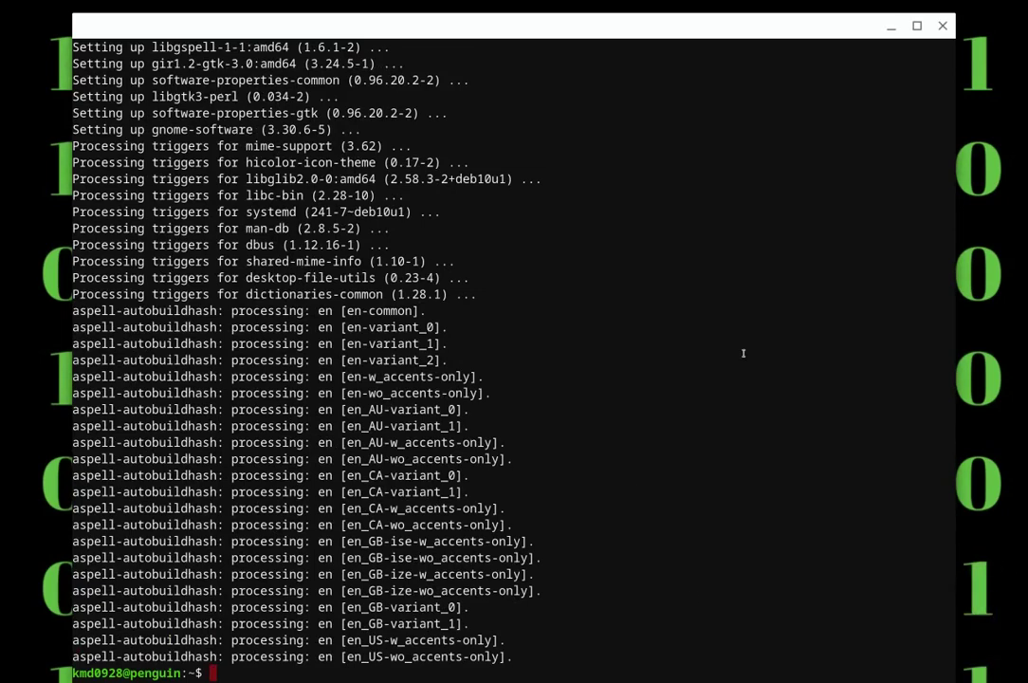
Switch to Chrome and load google.com.
mouse_move(1025, 214)
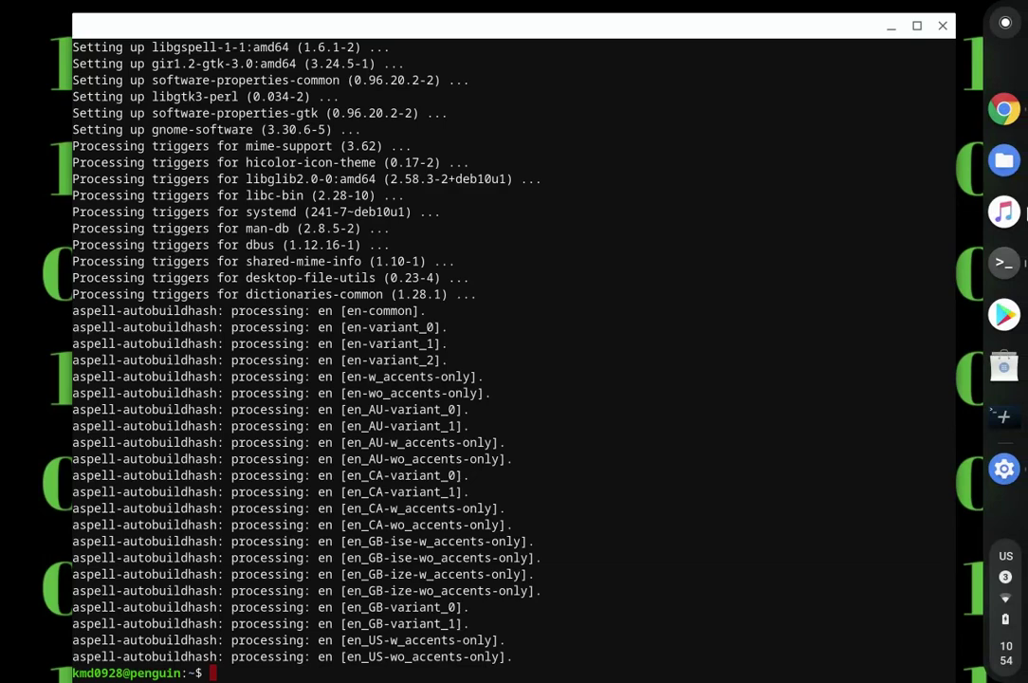
click(1004, 109)
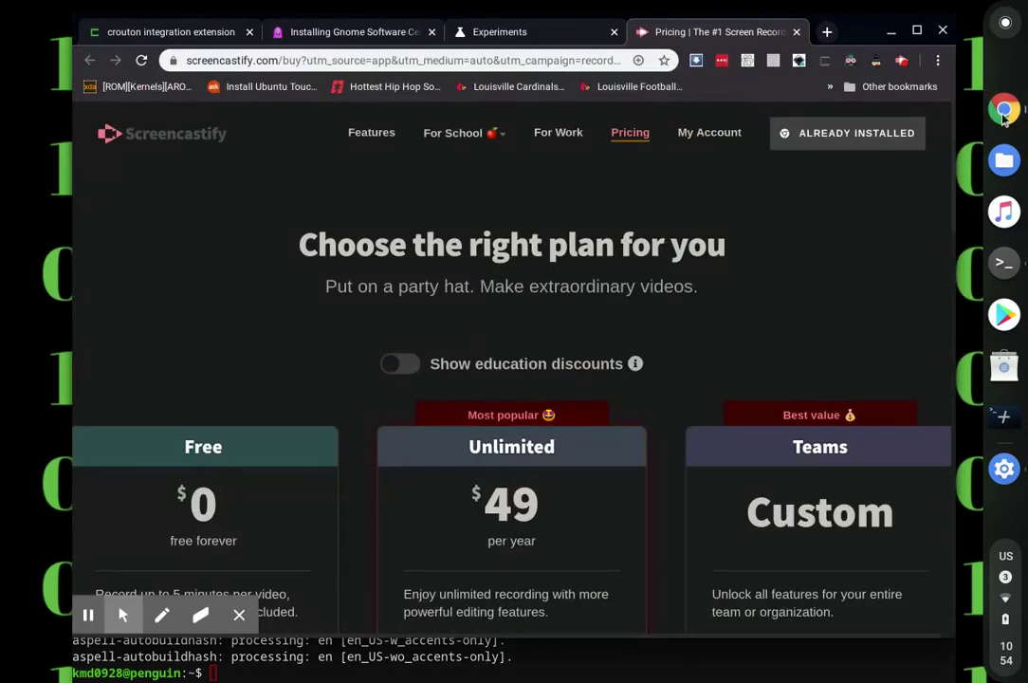
click(608, 60)
text(google.om)
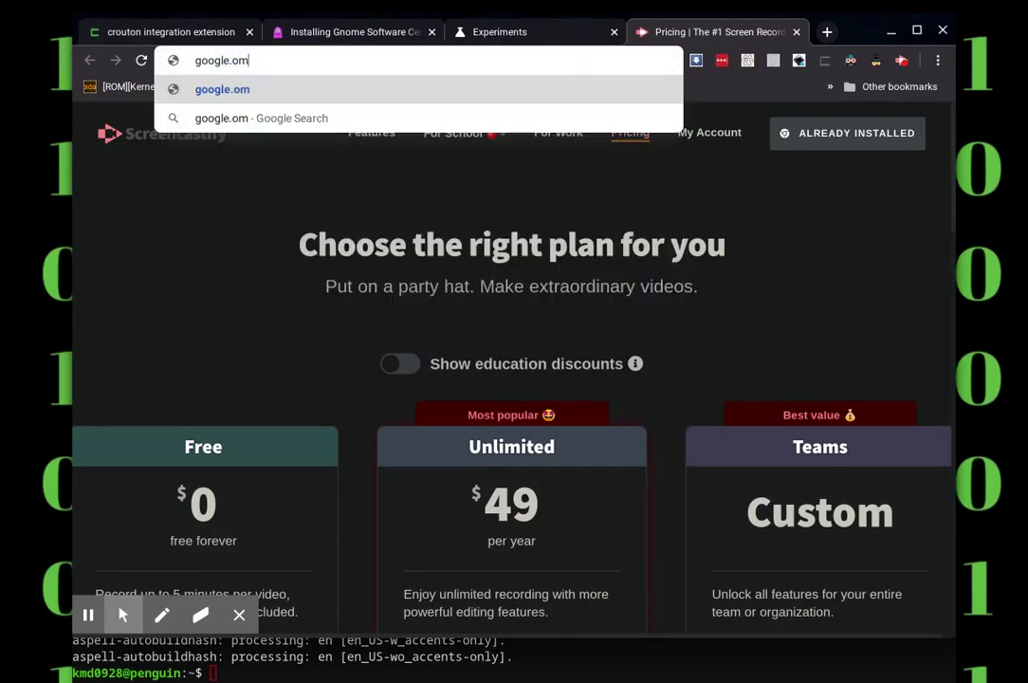
key(Return)
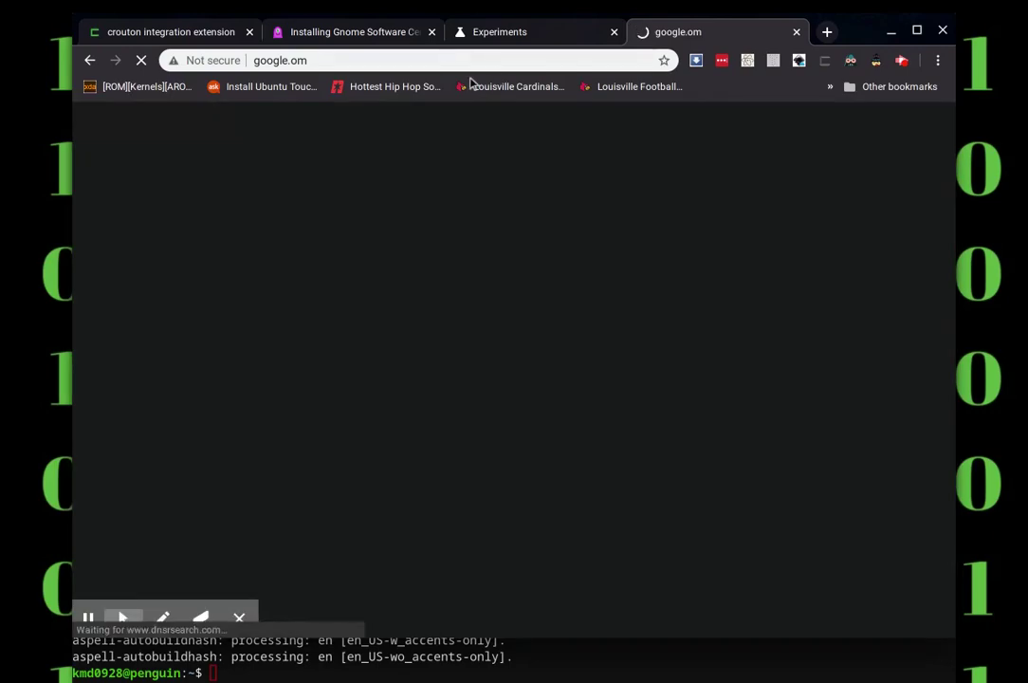
key(ctrl+l)
text(google.)
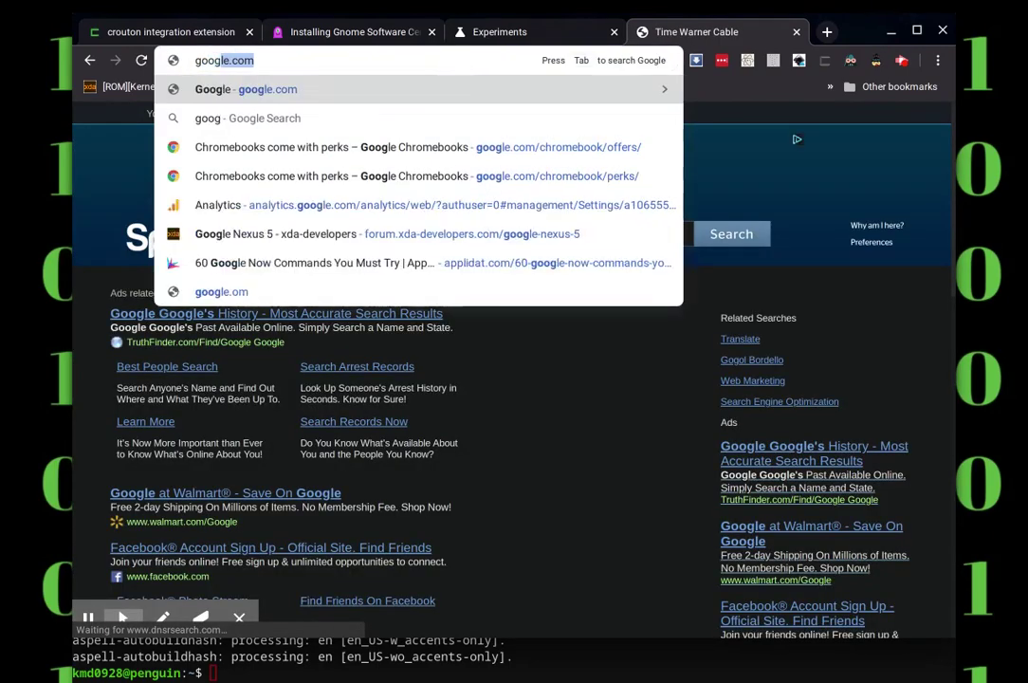
text(com)
key(Return)
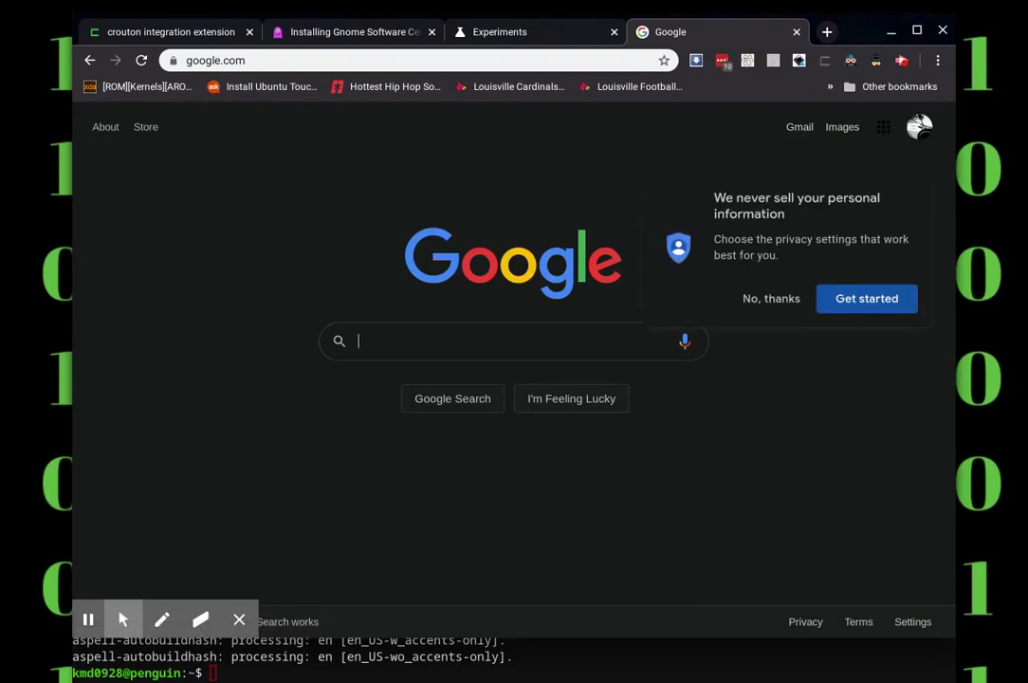
Search 'flat hub', open Flathub's Chrome OS quick setup, and select the sudo apt install flatpak command.
text(flat hub)
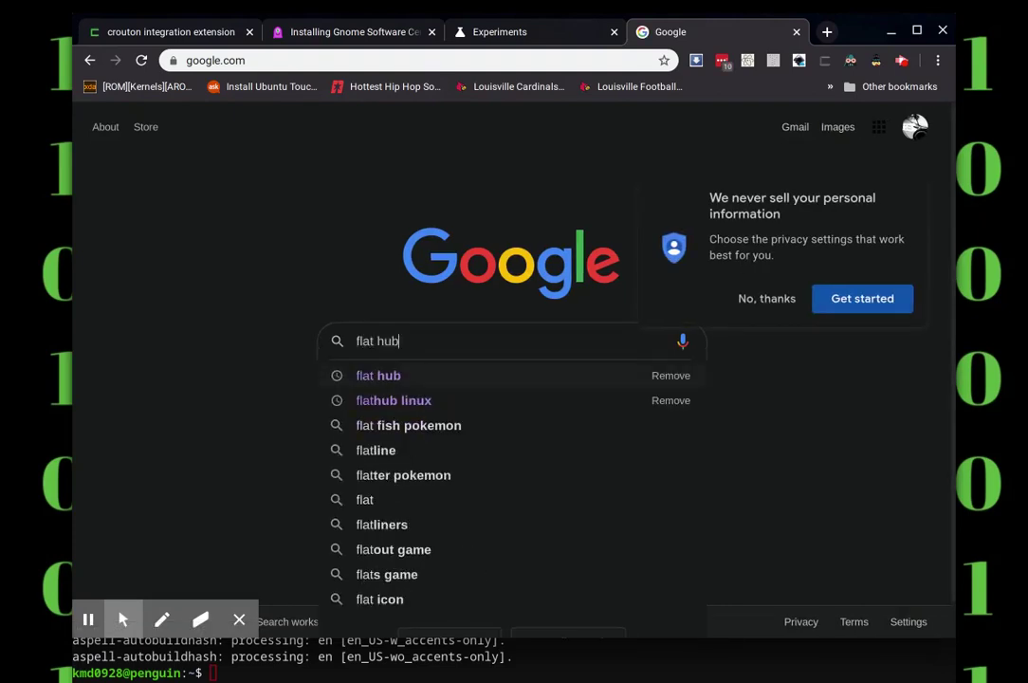
key(Return)
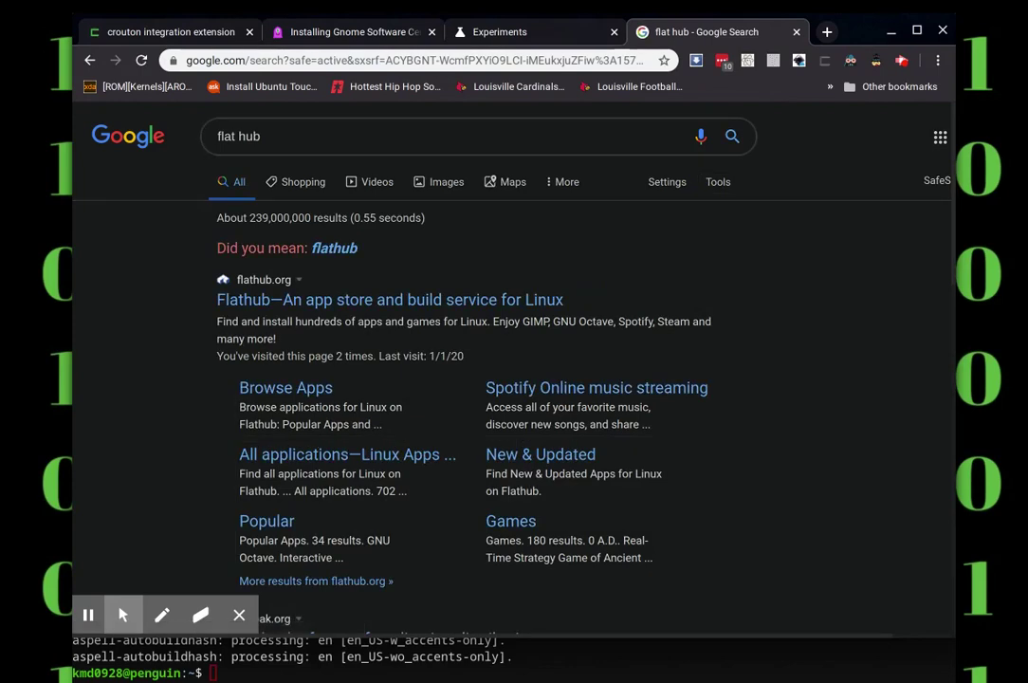
click(331, 302)
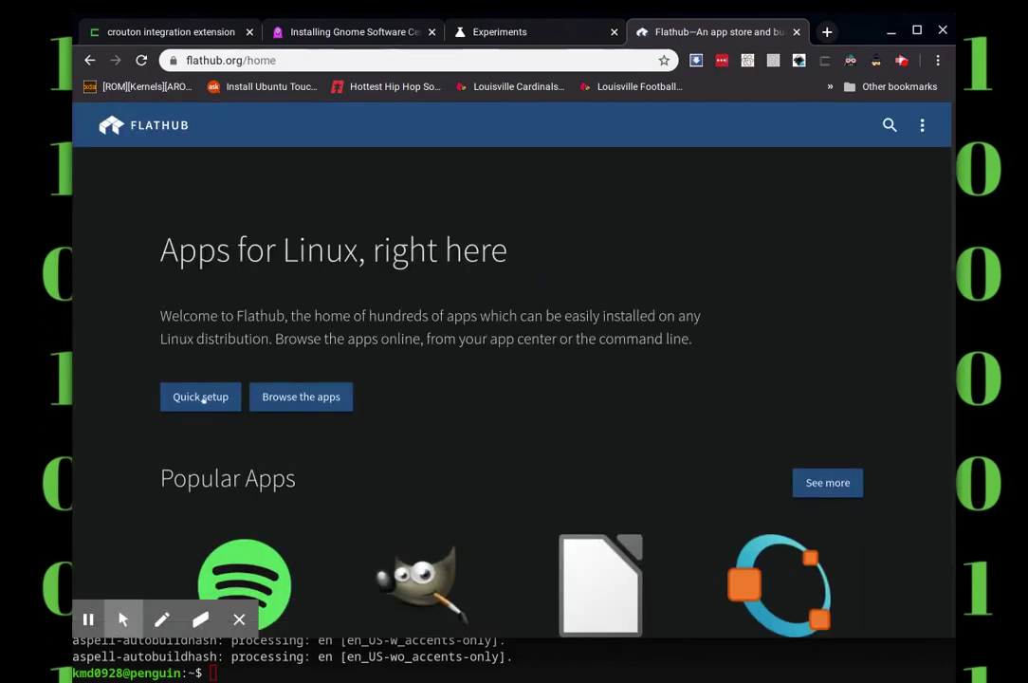
click(200, 397)
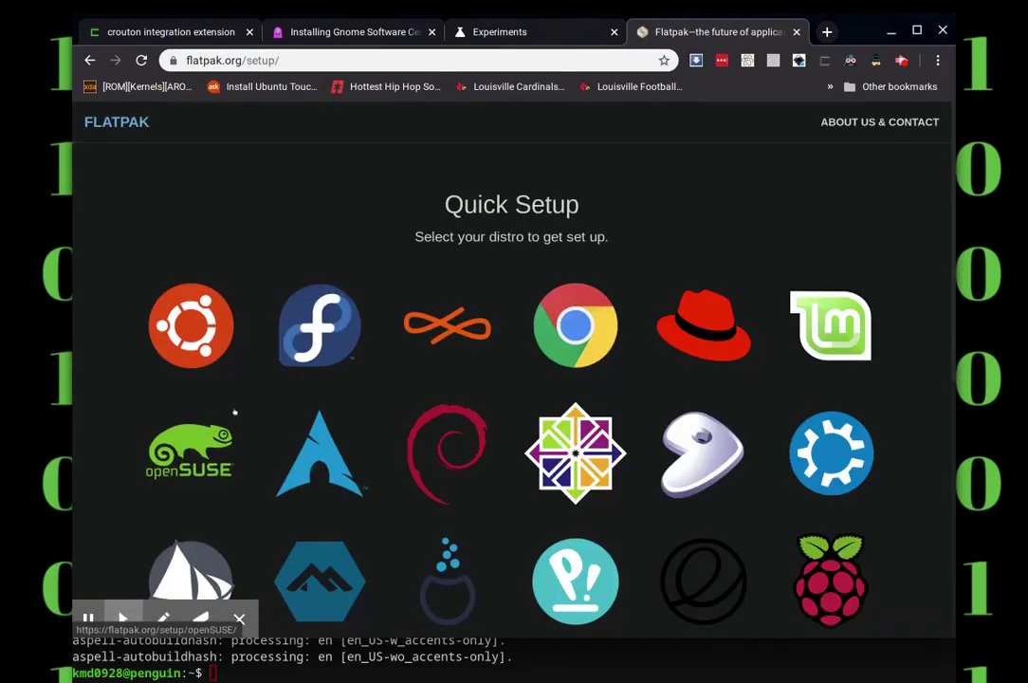
click(562, 338)
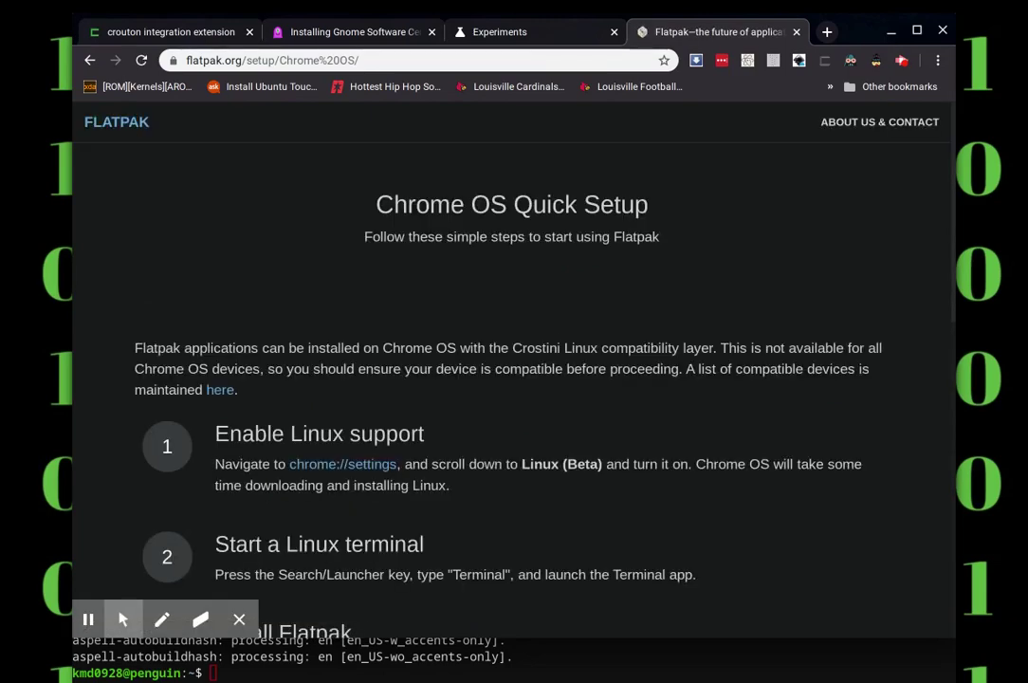
scroll(563, 339, down, 2)
scroll(270, 408, down, 2)
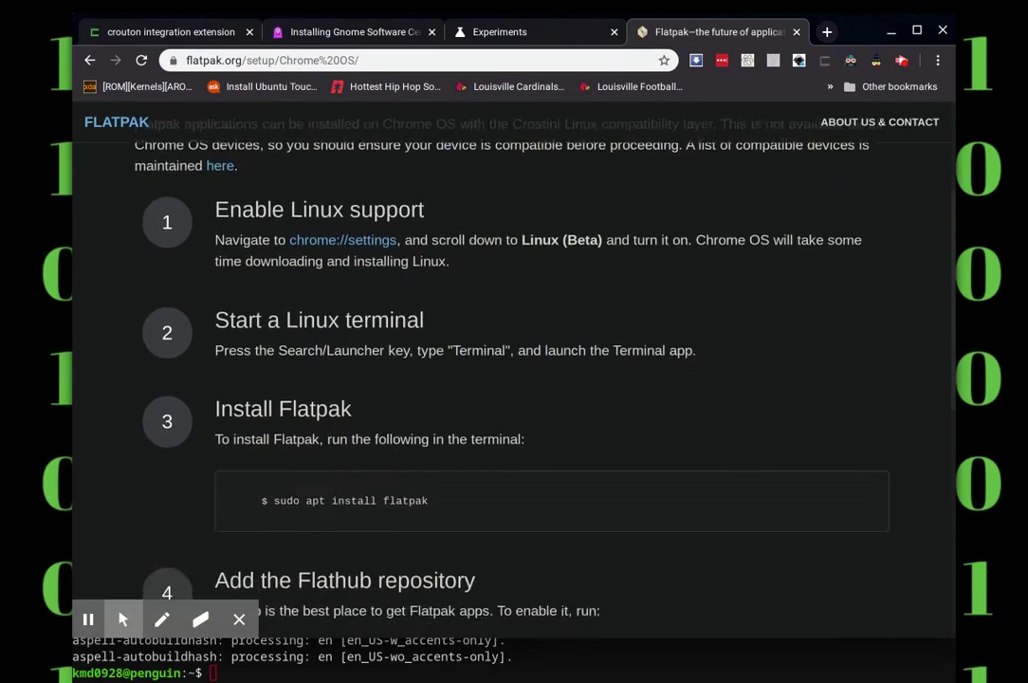
drag(269, 409, 432, 415)
key(ctrl+c)
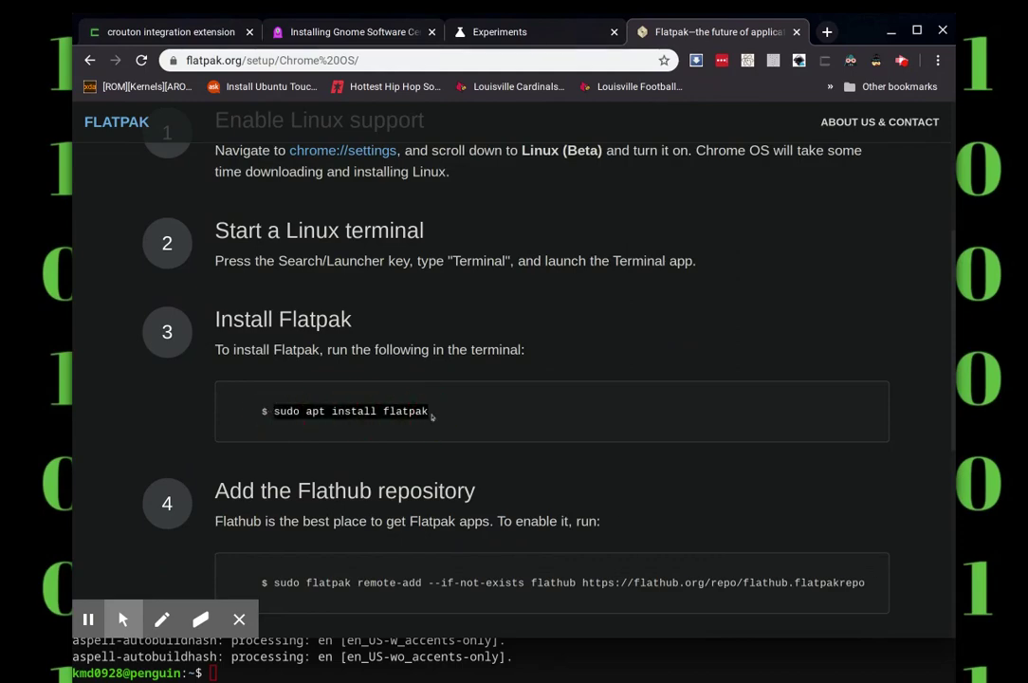
Paste and run sudo apt install flatpak in the terminal, confirming with y.
click(586, 658)
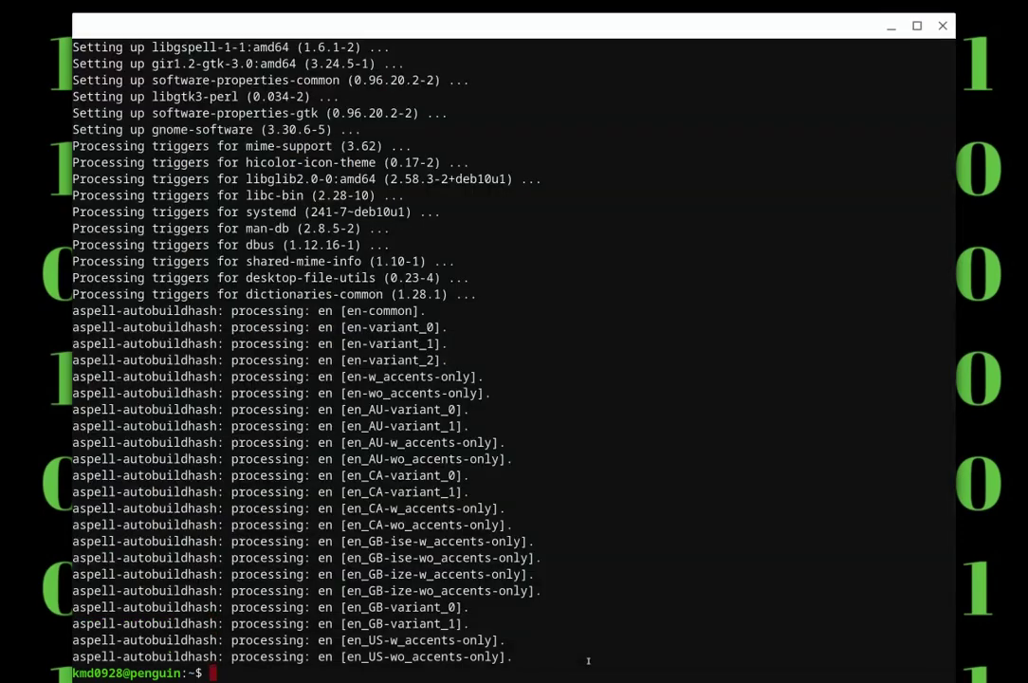
key(ctrl+shift+v)
key(Return)
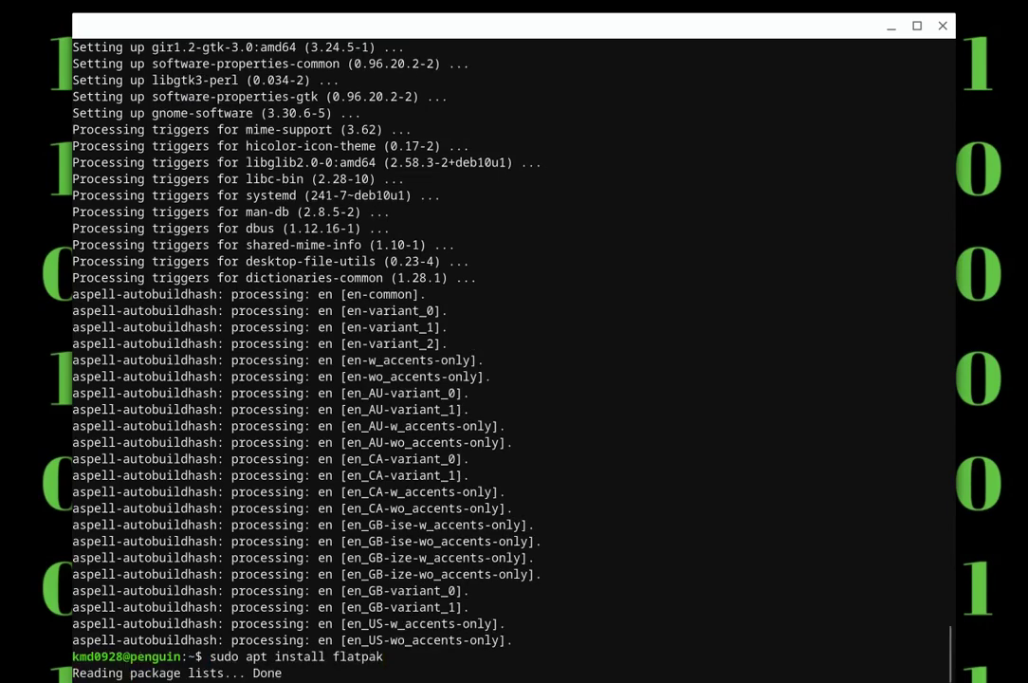
text(y)
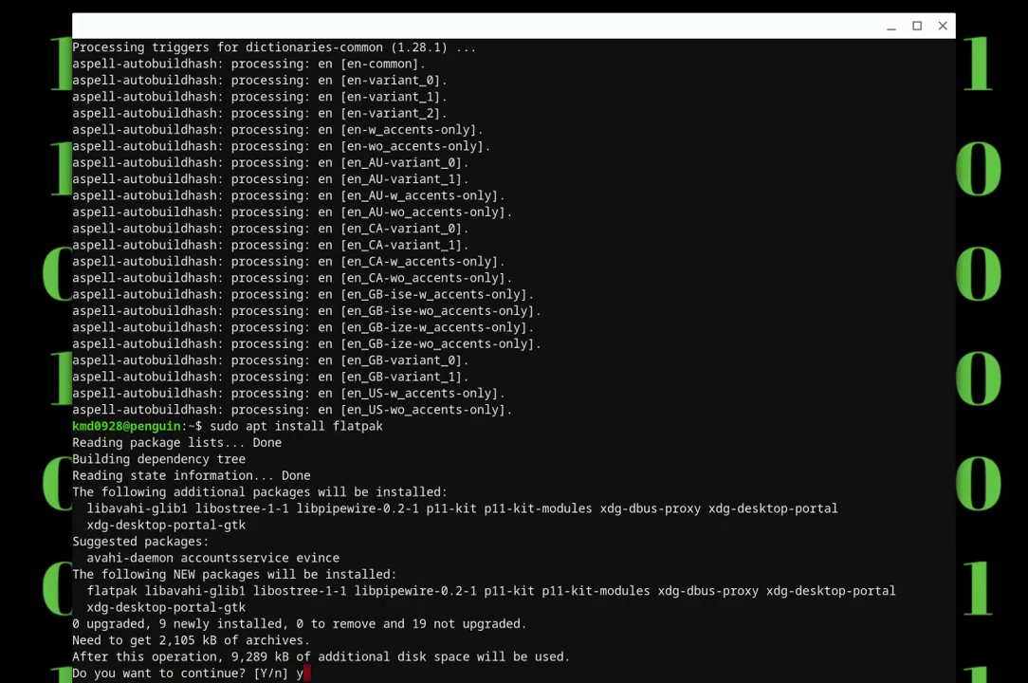
key(Return)
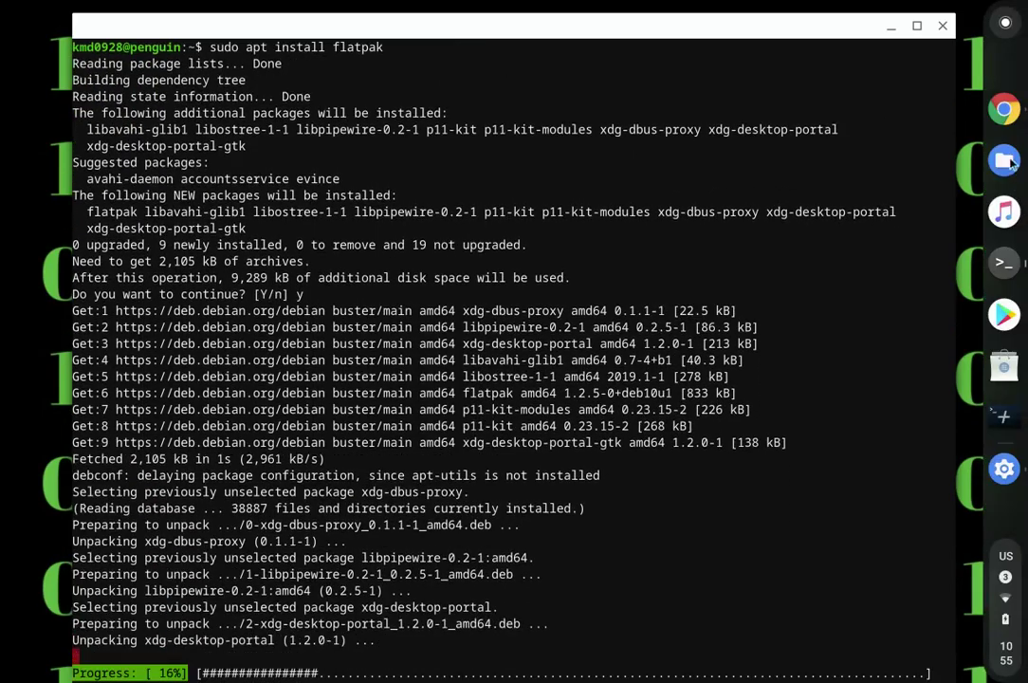
click(1006, 116)
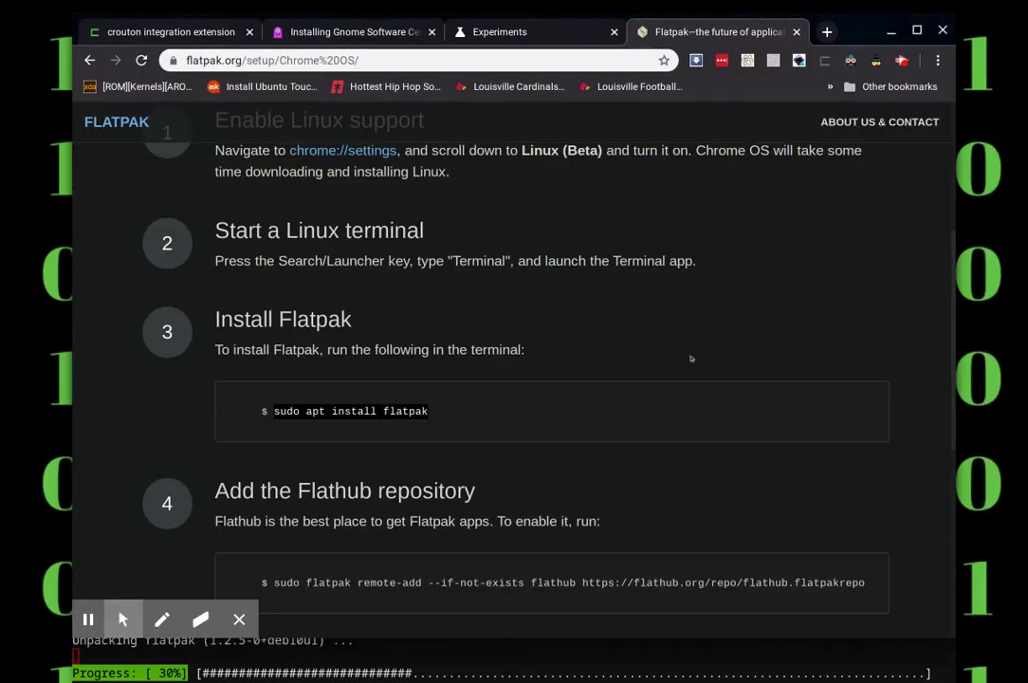
Select the flatpak remote-add Flathub command from step 4 of the setup page.
scroll(689, 357, down, 2)
scroll(691, 358, down, 1)
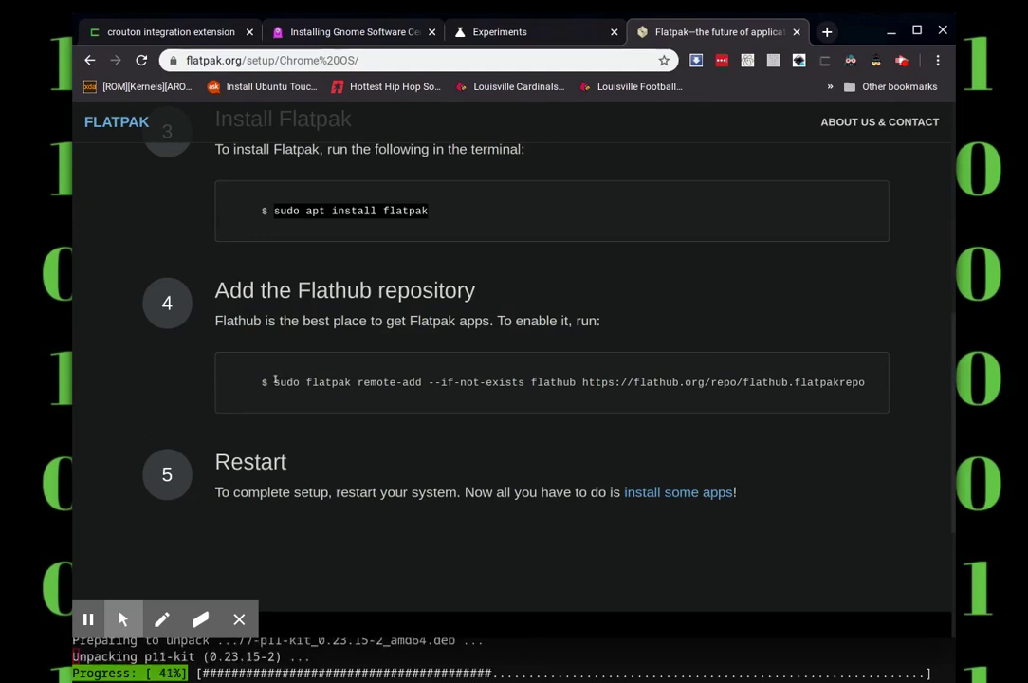
drag(272, 383, 871, 386)
key(ctrl+c)
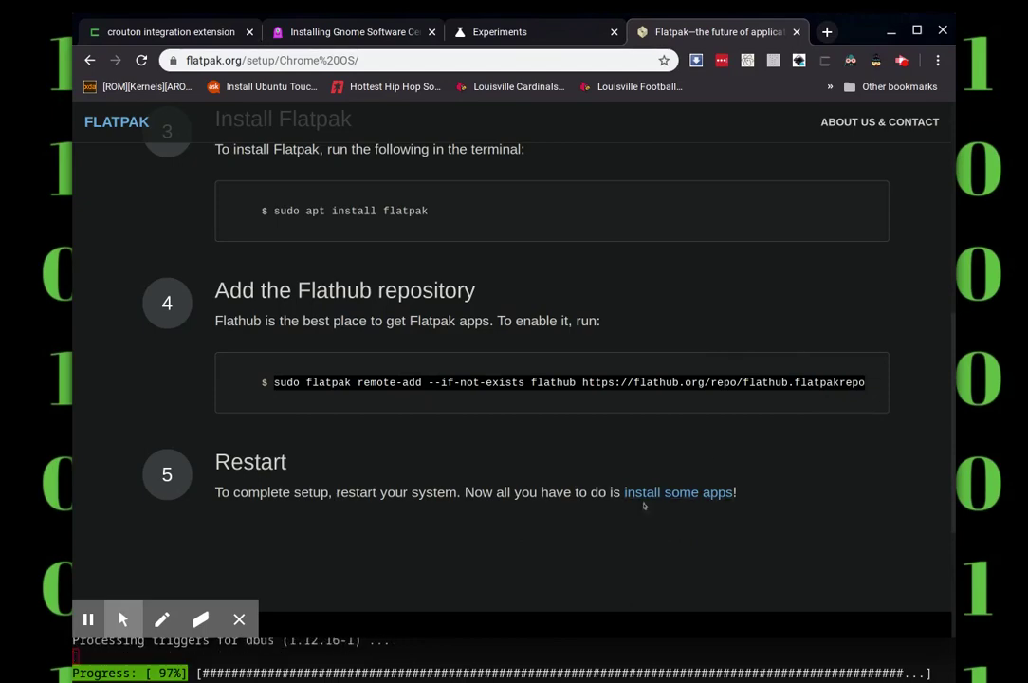
click(736, 648)
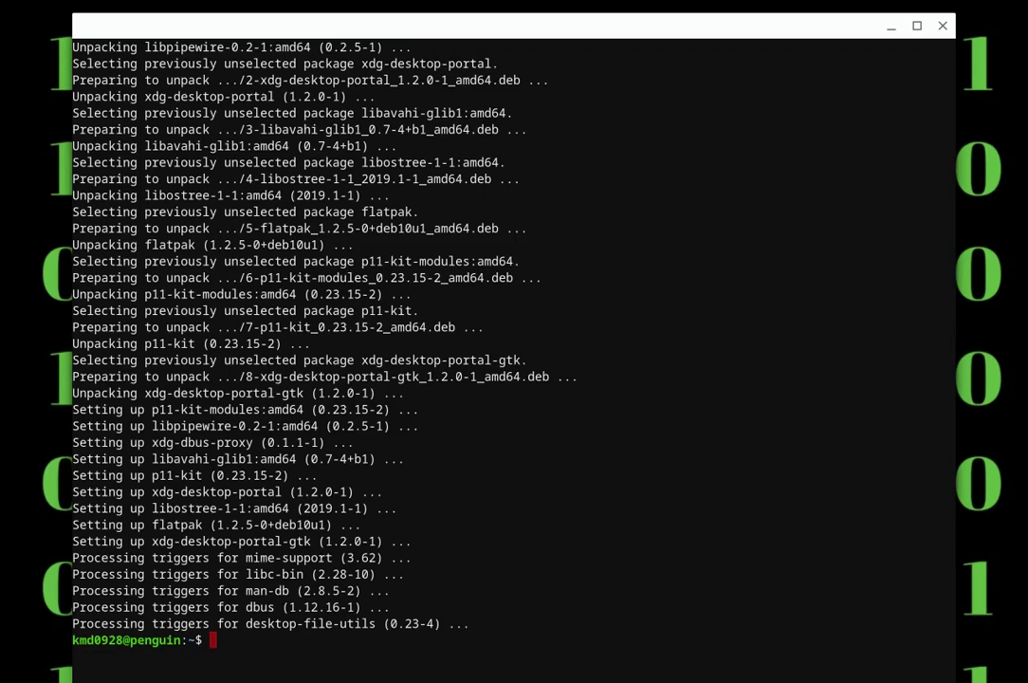
Paste and run the Flathub remote-add command in the terminal.
key(ctrl+shift+v)
key(Return)
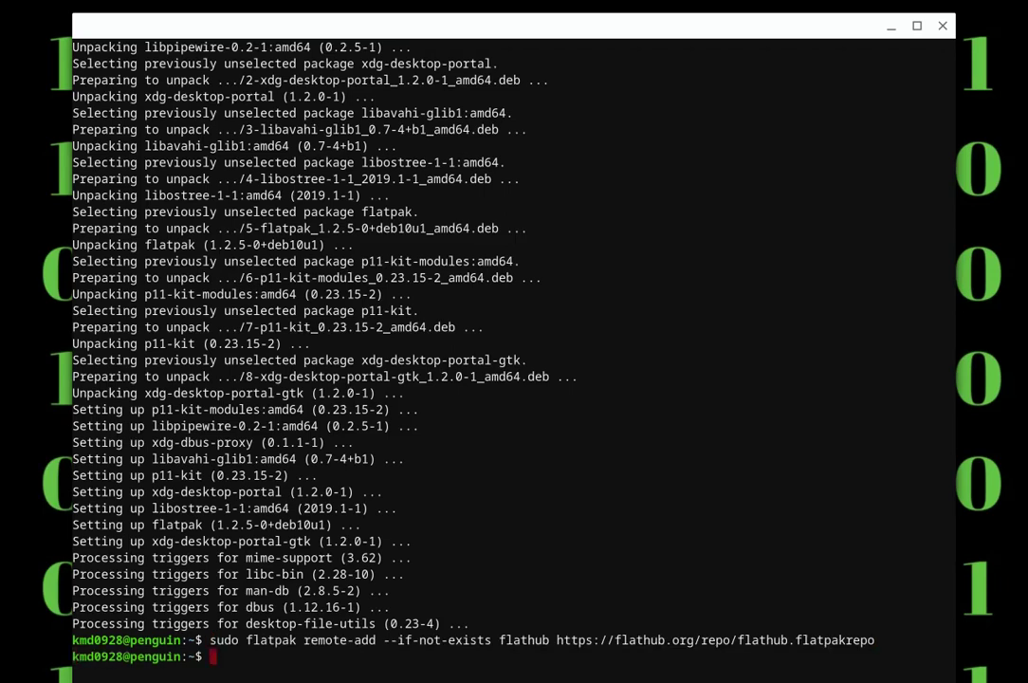
mouse_move(1025, 137)
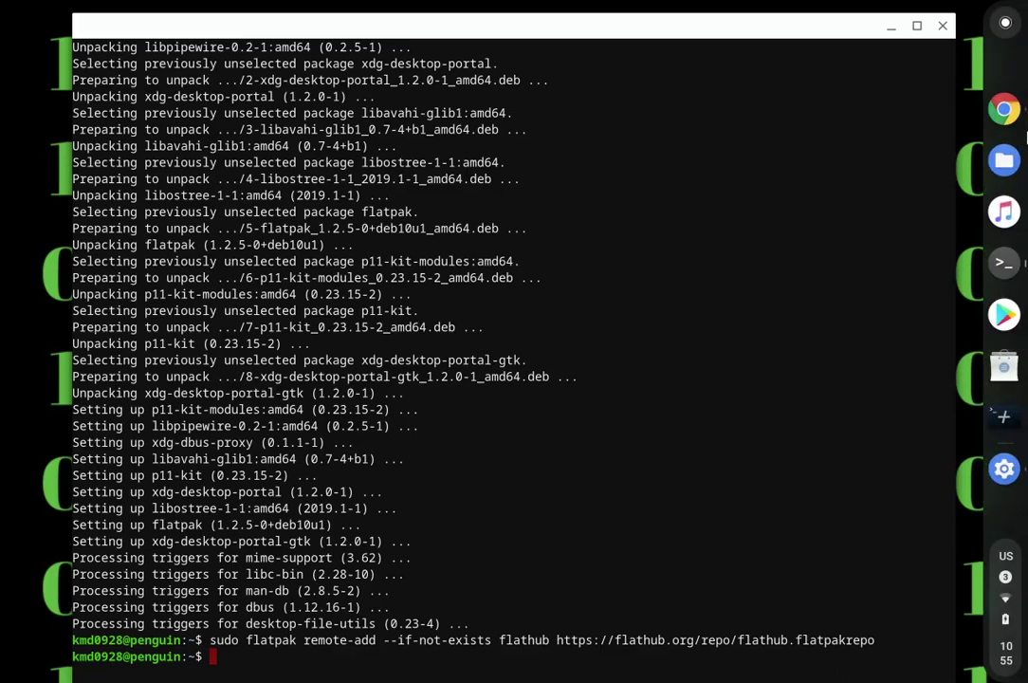
click(1005, 113)
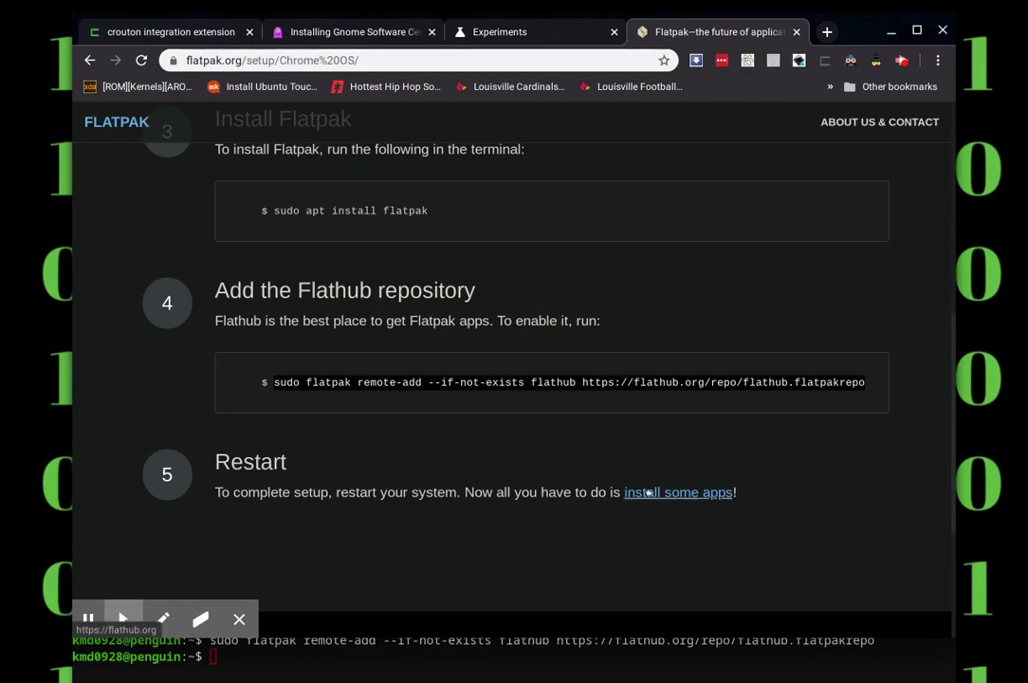
Minimize Chrome and launch the Software app by searching 'sof' in the launcher.
mouse_move(1024, 460)
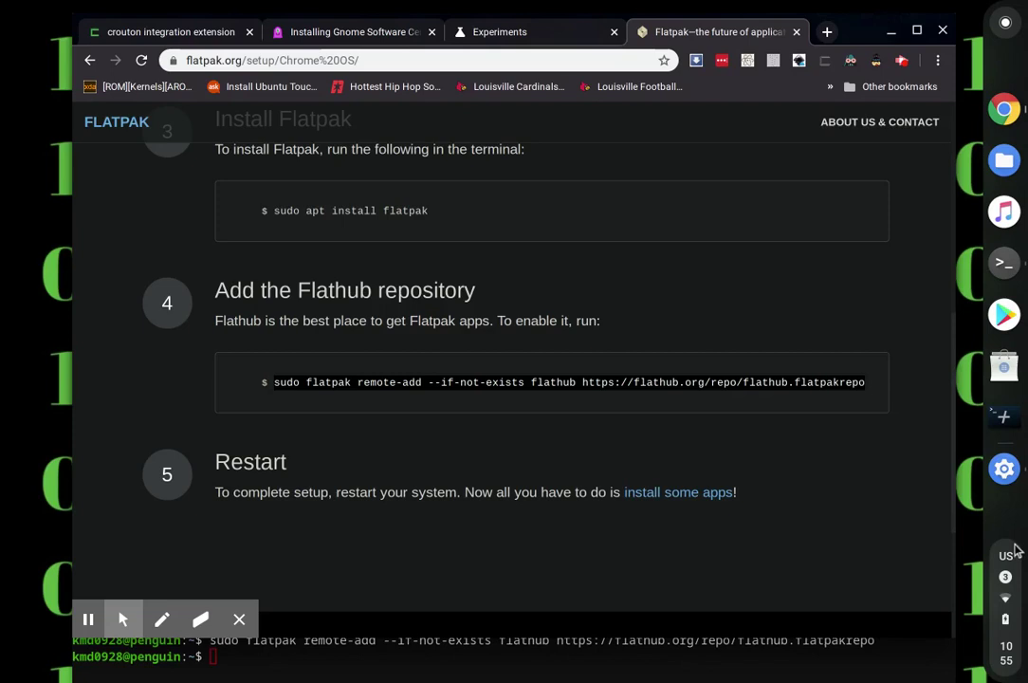
click(1006, 577)
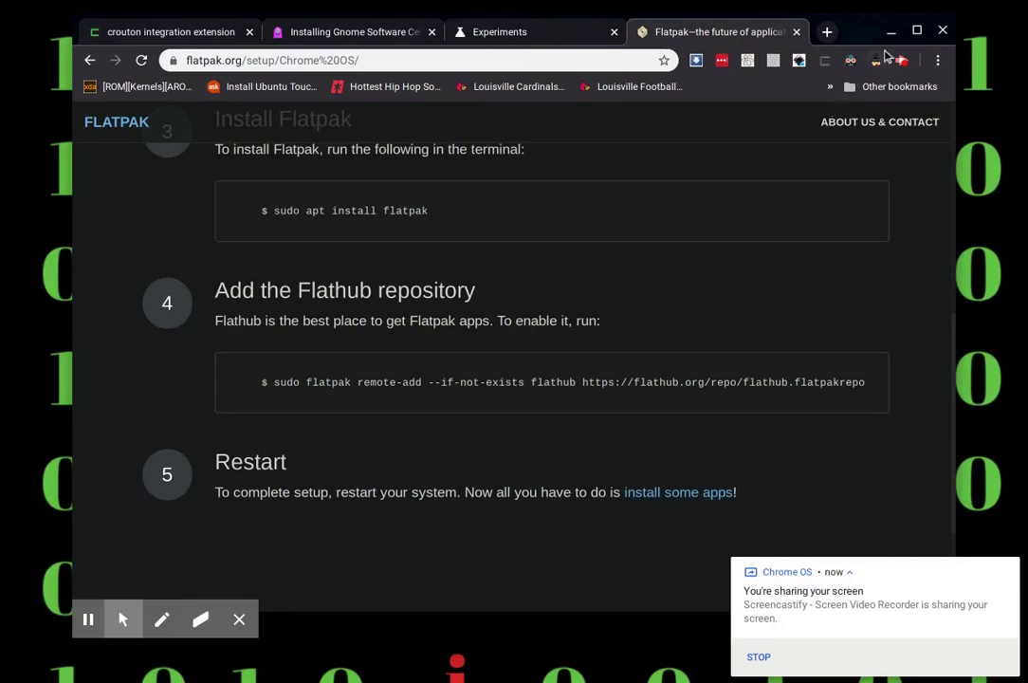
click(891, 38)
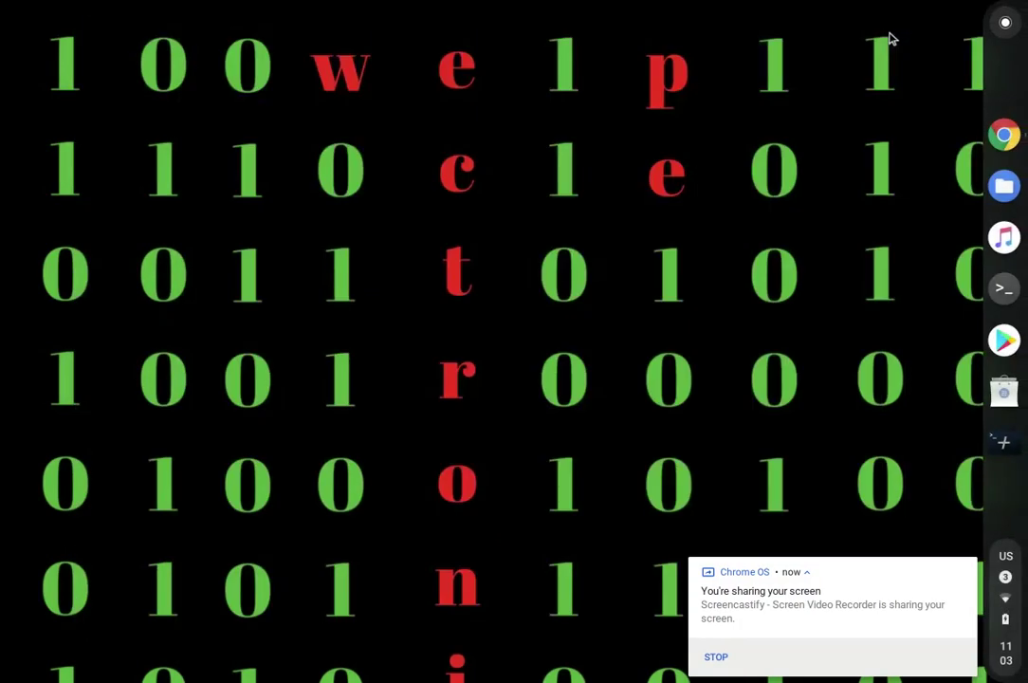
click(1005, 24)
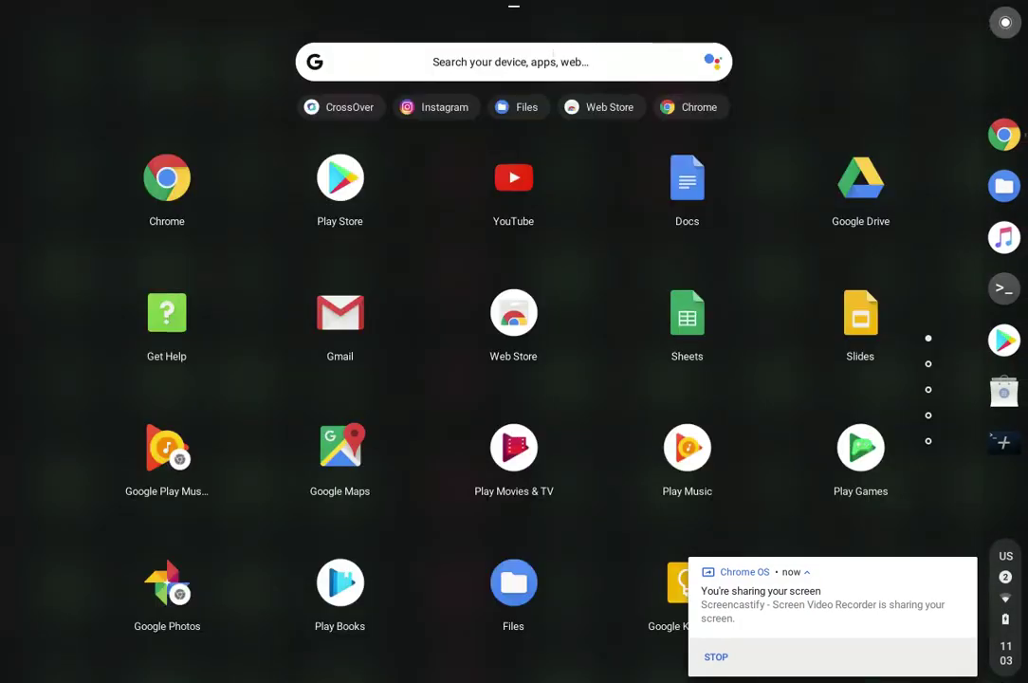
click(482, 49)
text(sof)
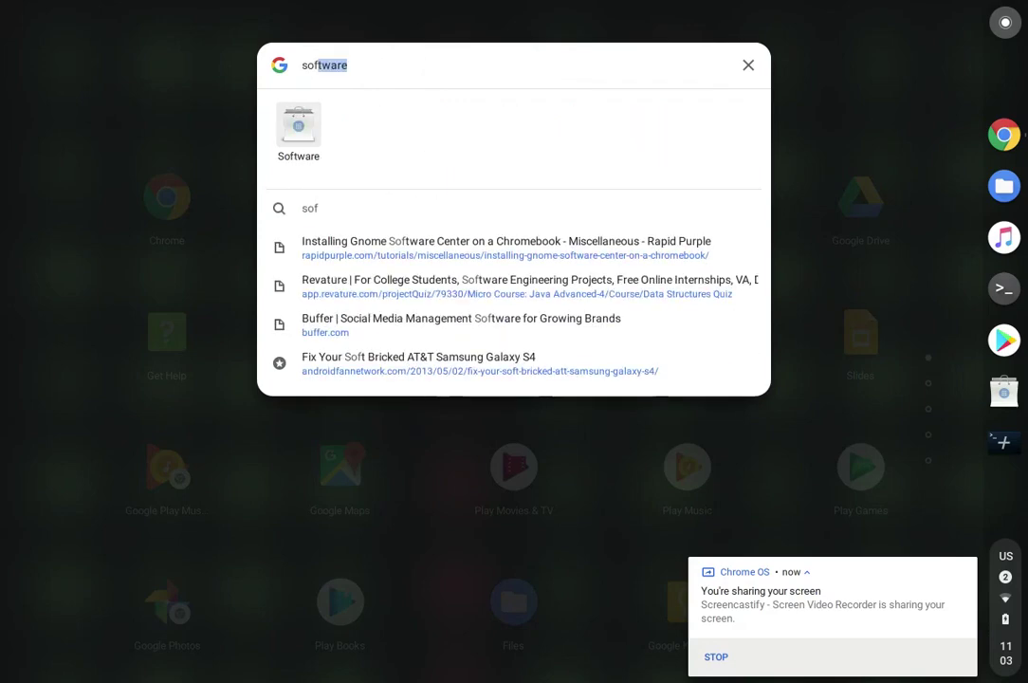
click(285, 126)
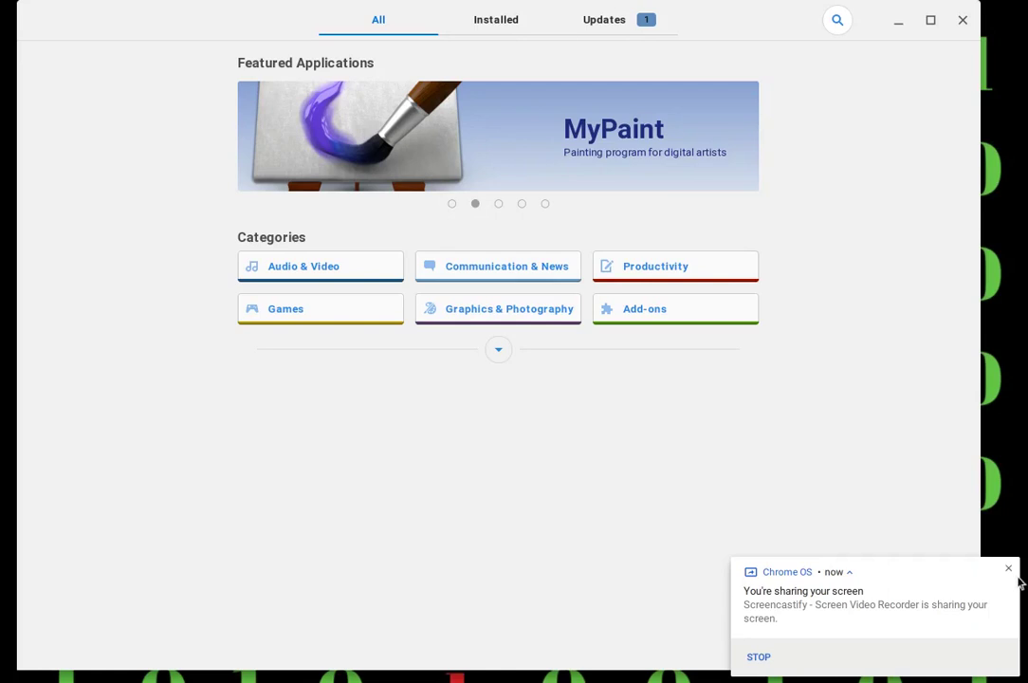
Dismiss the screen-sharing notification, view featured apps like GNOME Chess and Builder, then start a software search.
click(1009, 569)
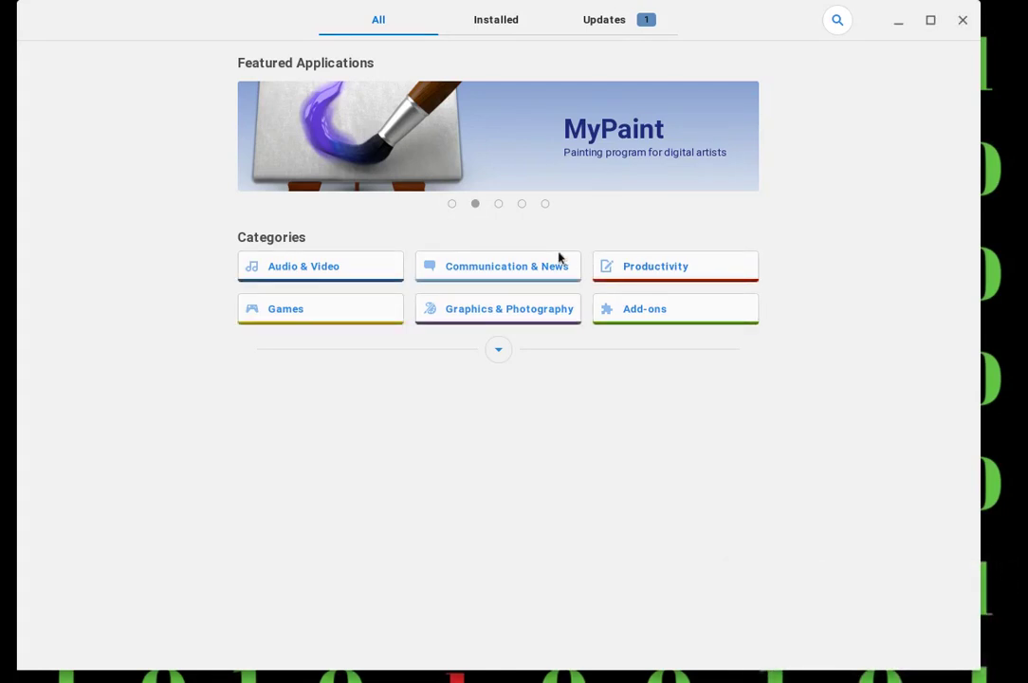
click(451, 204)
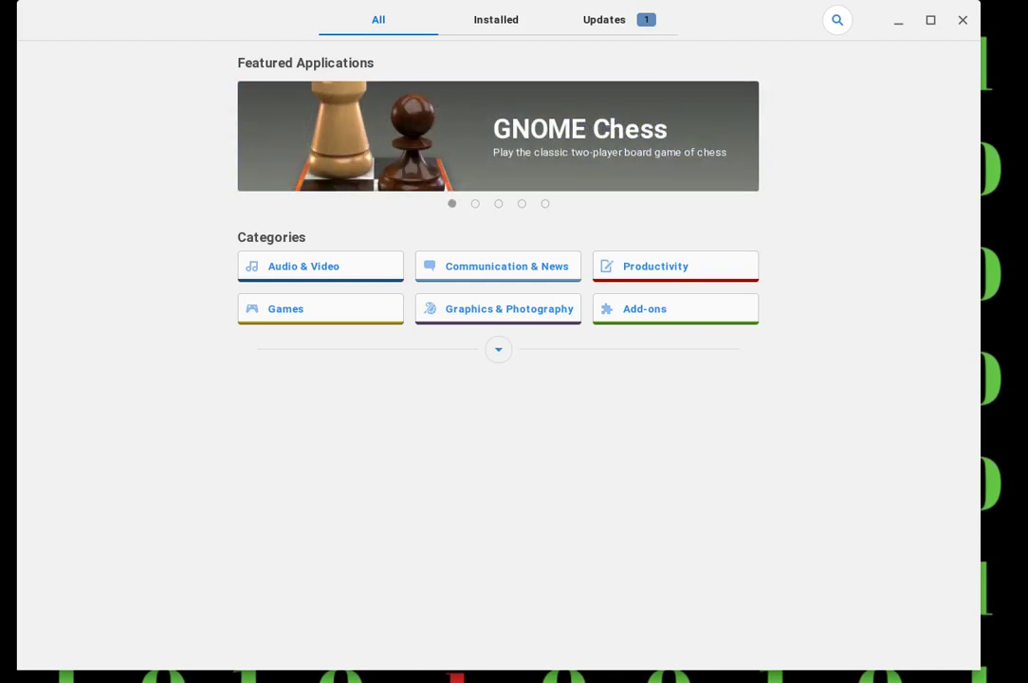
click(497, 204)
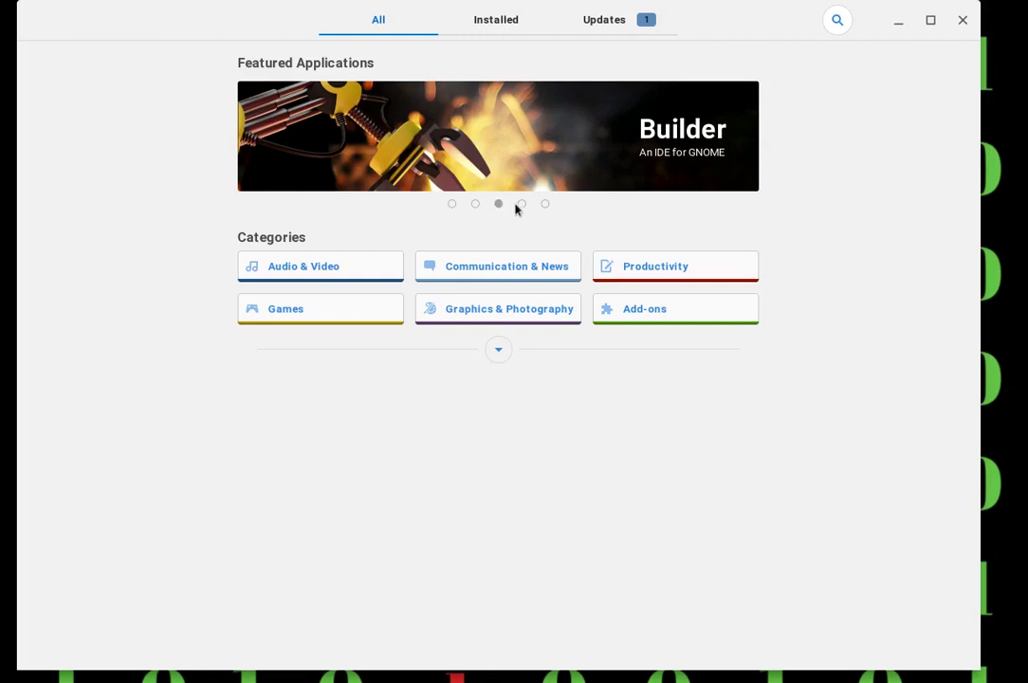
click(522, 205)
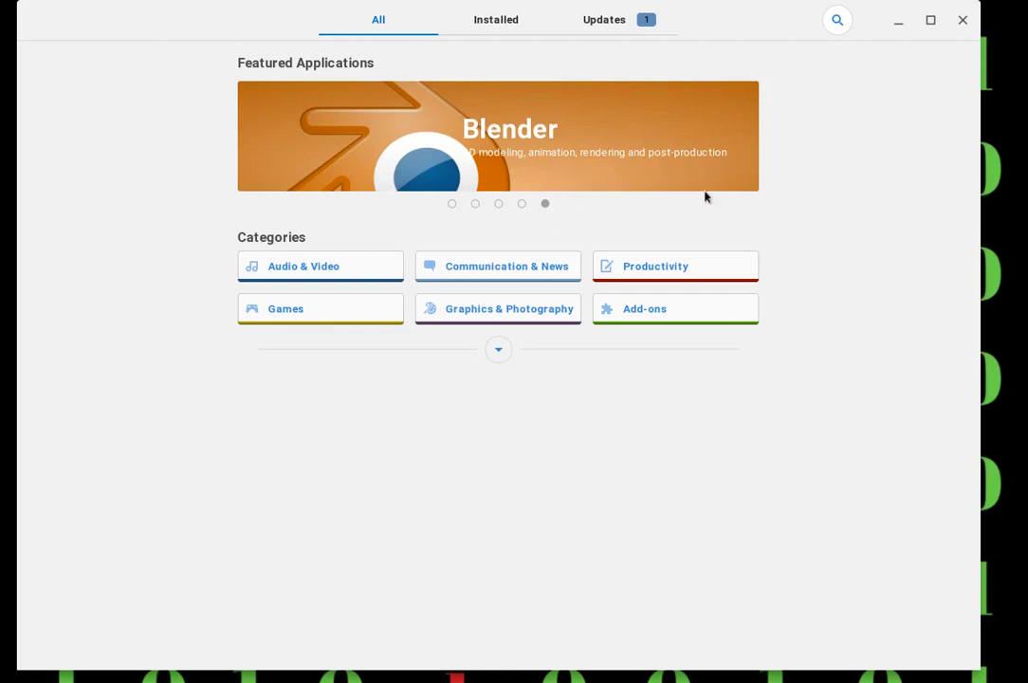
click(839, 19)
Search for 'android studio' (no match), clear it, check Installed, then browse the Games category.
text(andr)
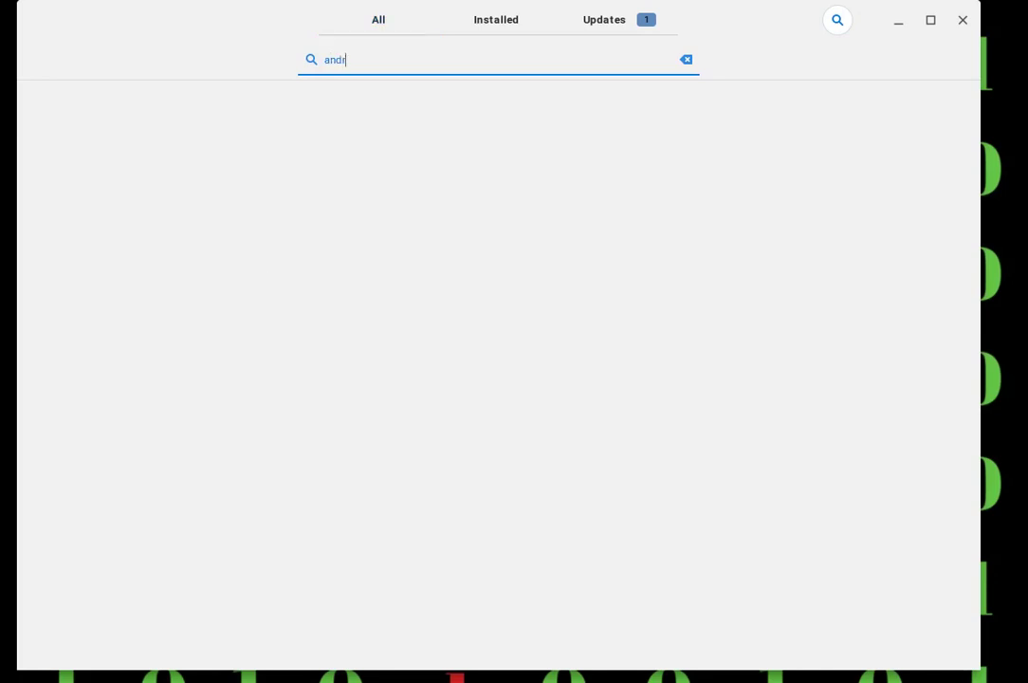
text(oid studio)
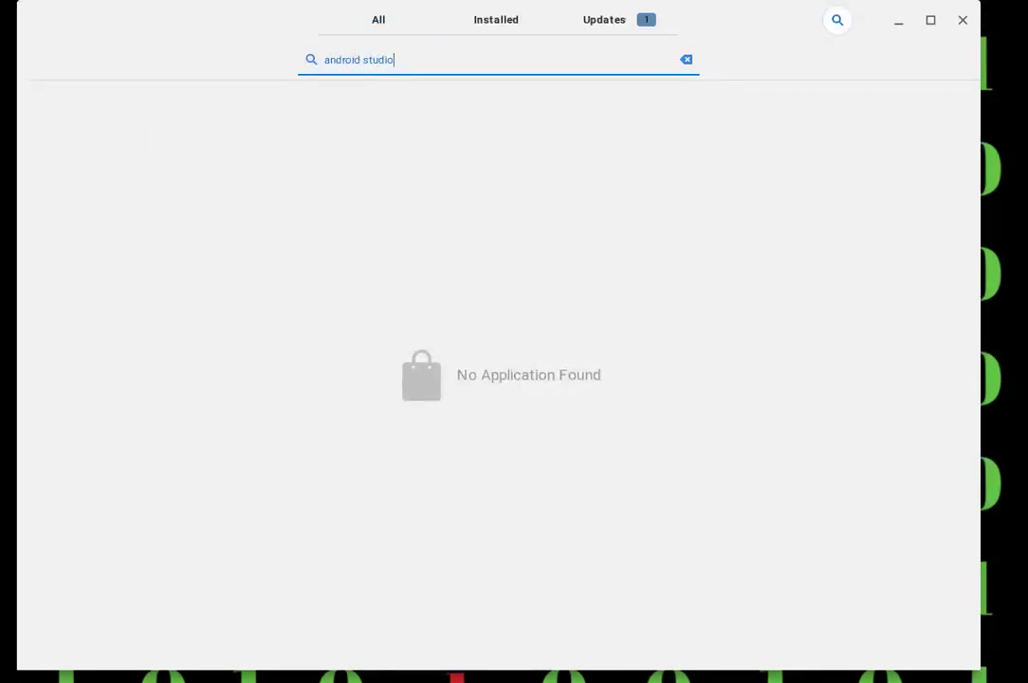
key(BackSpace)
key(BackSpace)
key(BackSpace)
key(BackSpace)
key(BackSpace)
key(BackSpace)
key(BackSpace)
key(BackSpace)
key(BackSpace)
key(BackSpace)
key(BackSpace)
key(BackSpace)
key(BackSpace)
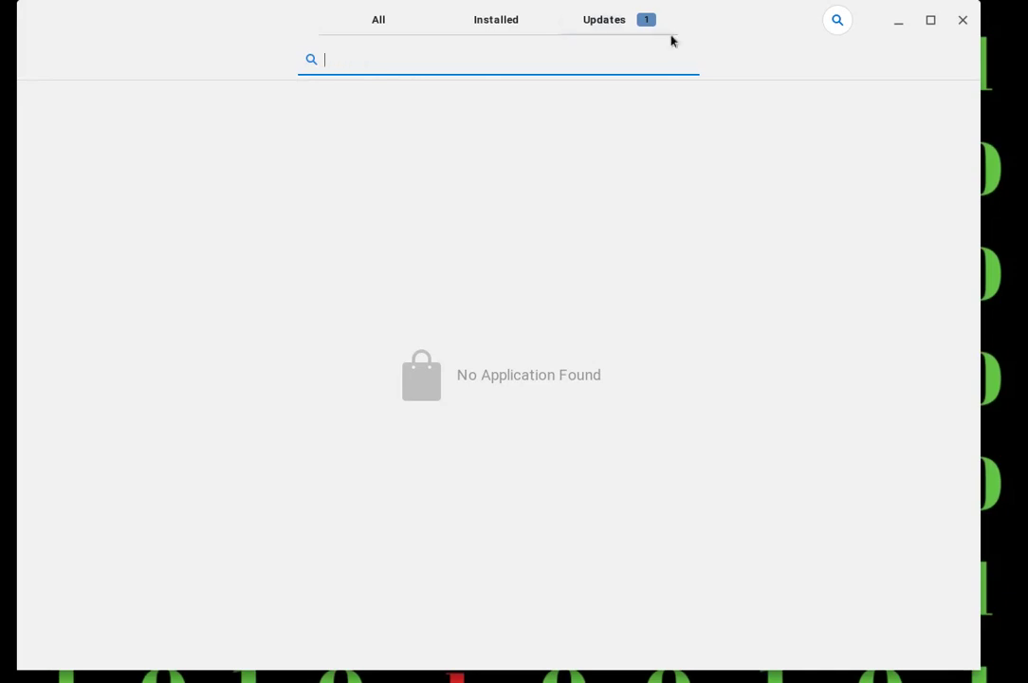
click(485, 19)
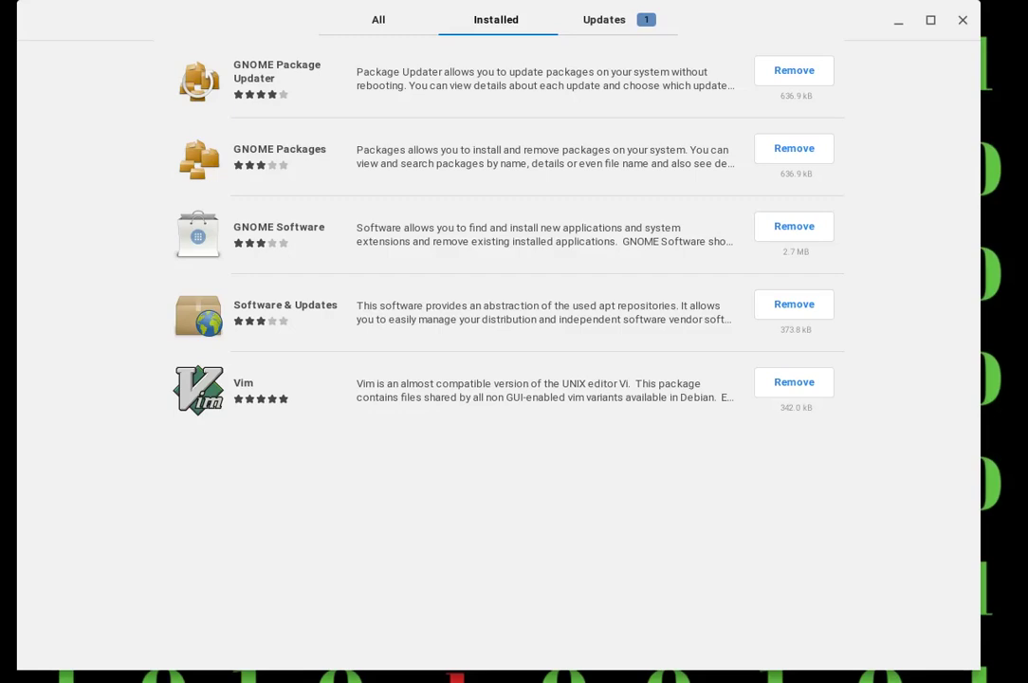
click(384, 26)
click(360, 316)
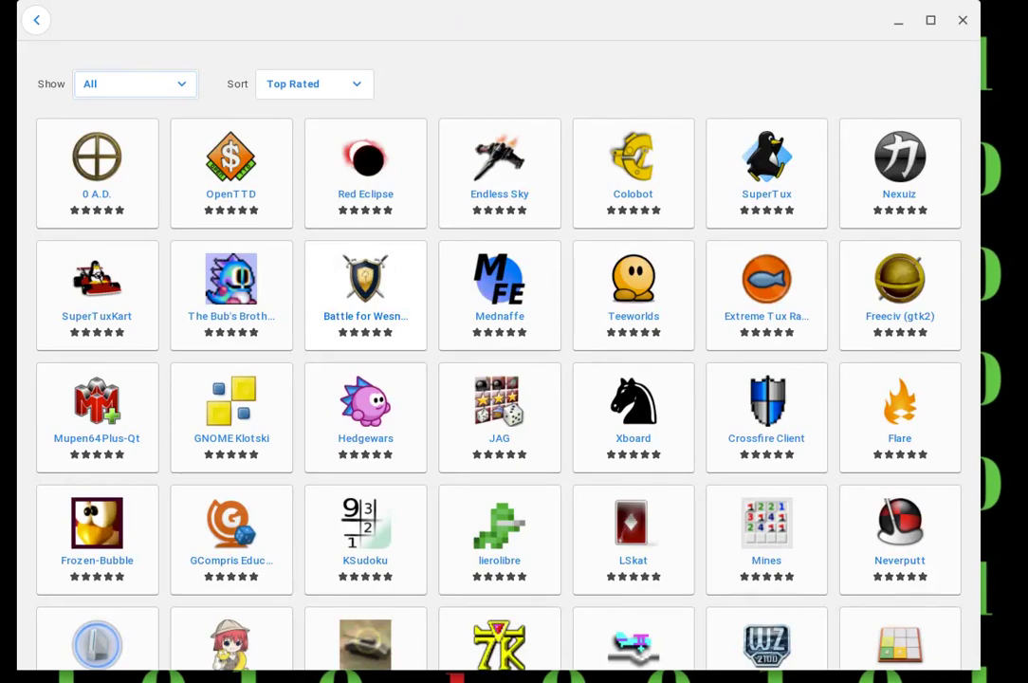
Scroll down the Games category past GNOME Sudoku and Gweled until the PCSXR tile shows.
scroll(365, 284, down, 3)
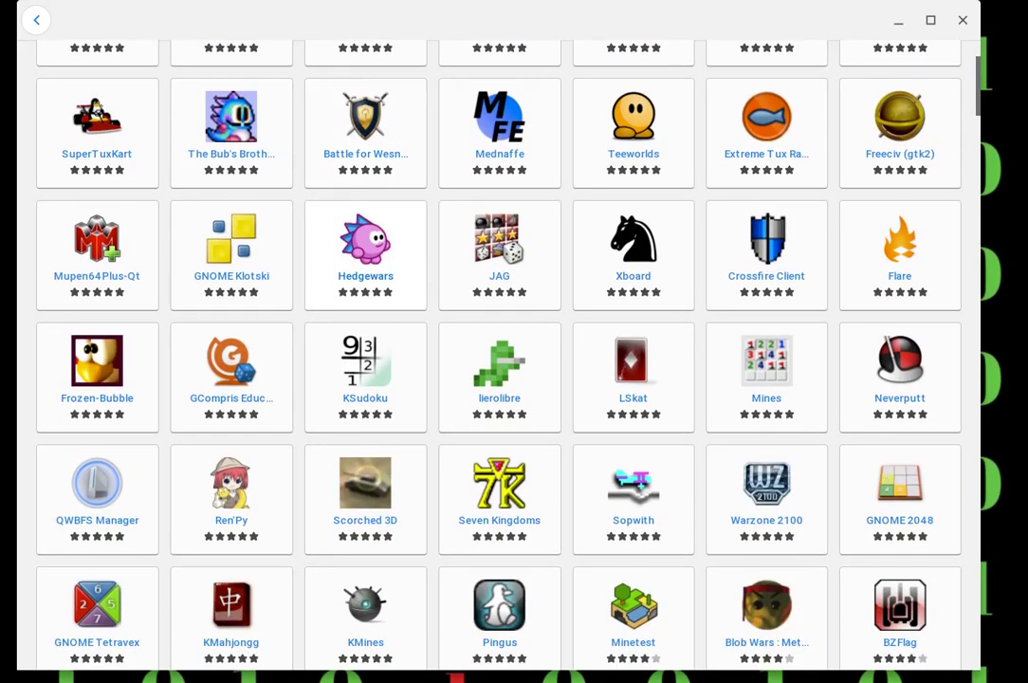
scroll(365, 285, down, 6)
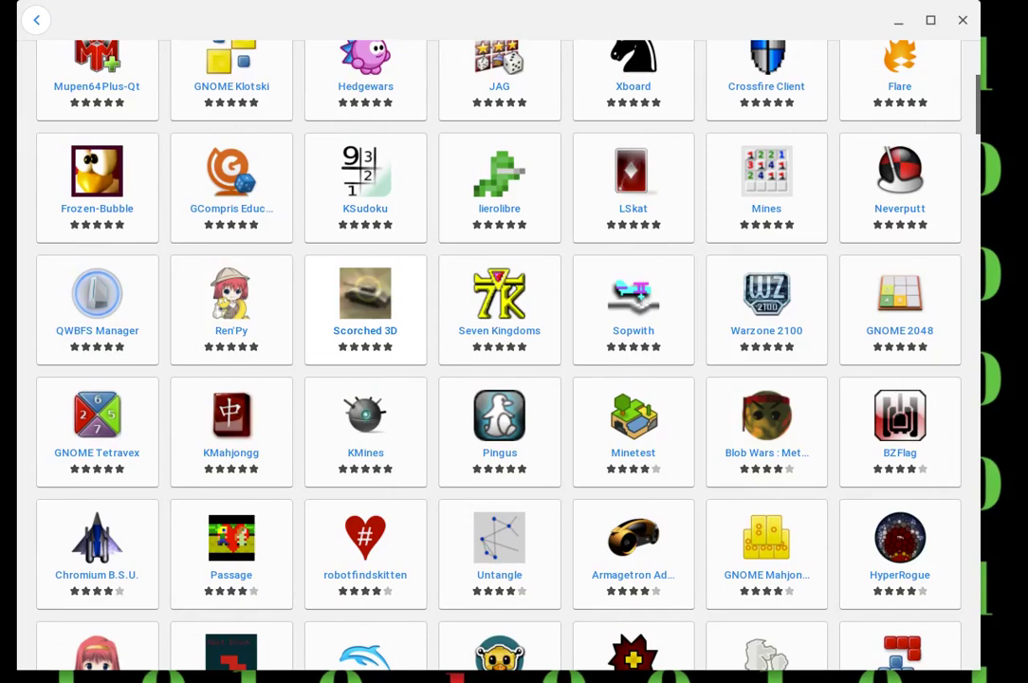
scroll(365, 285, down, 4)
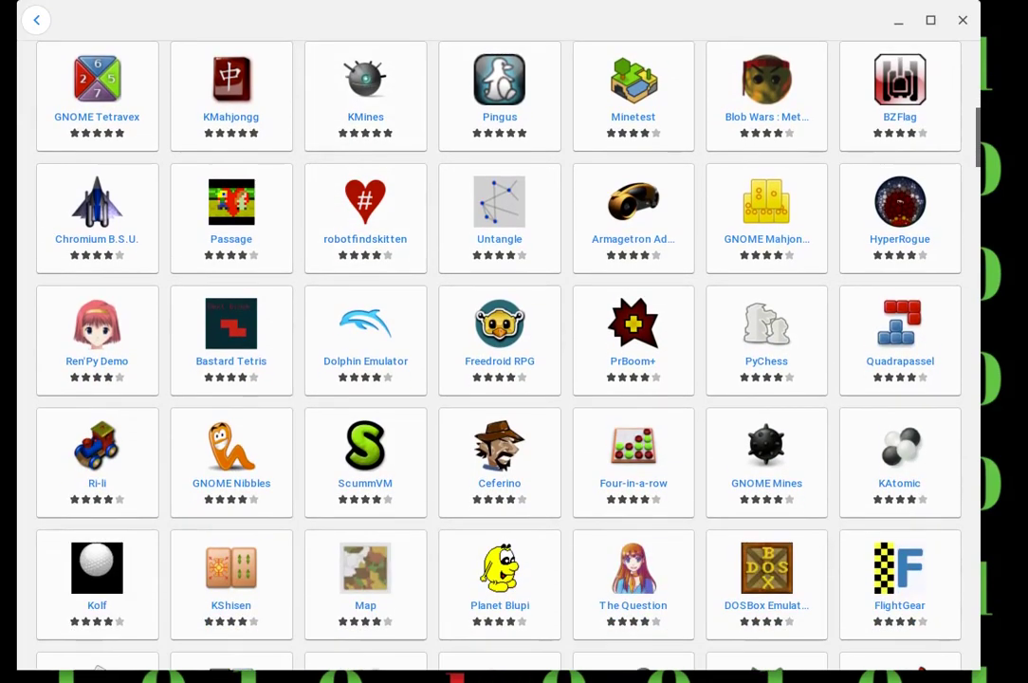
scroll(365, 304, down, 3)
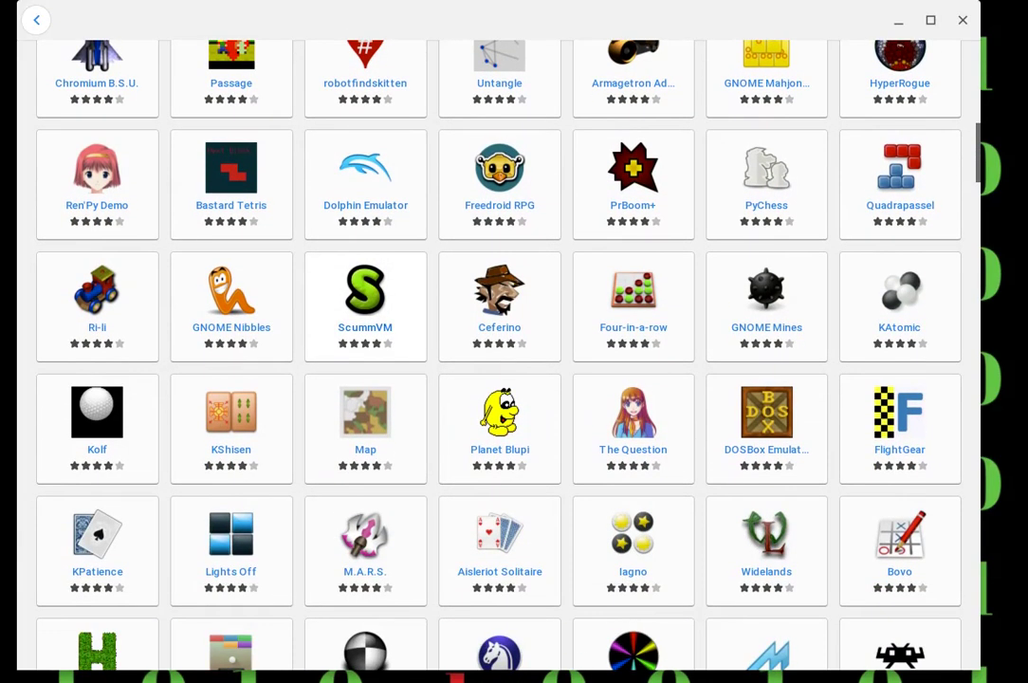
scroll(498, 350, down, 5)
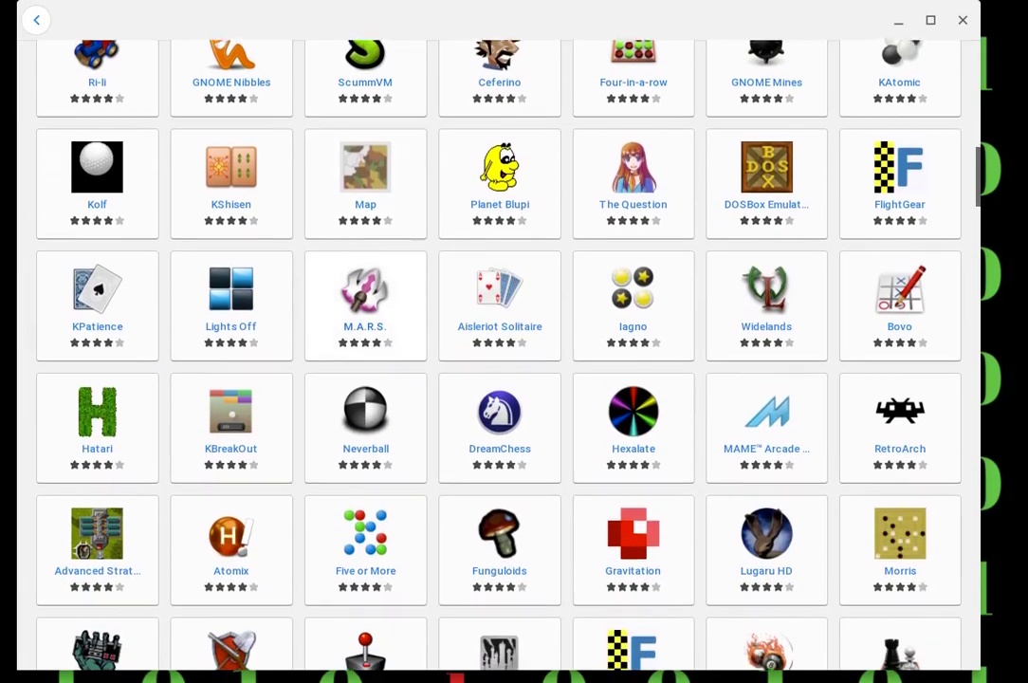
scroll(365, 285, down, 1)
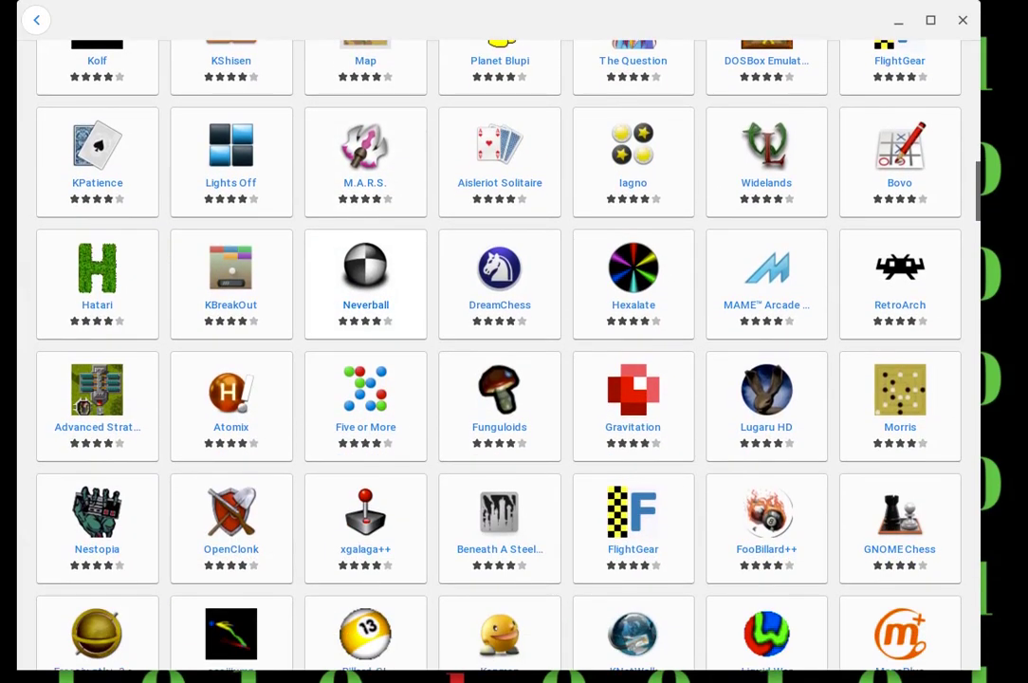
scroll(365, 284, down, 4)
scroll(365, 285, down, 2)
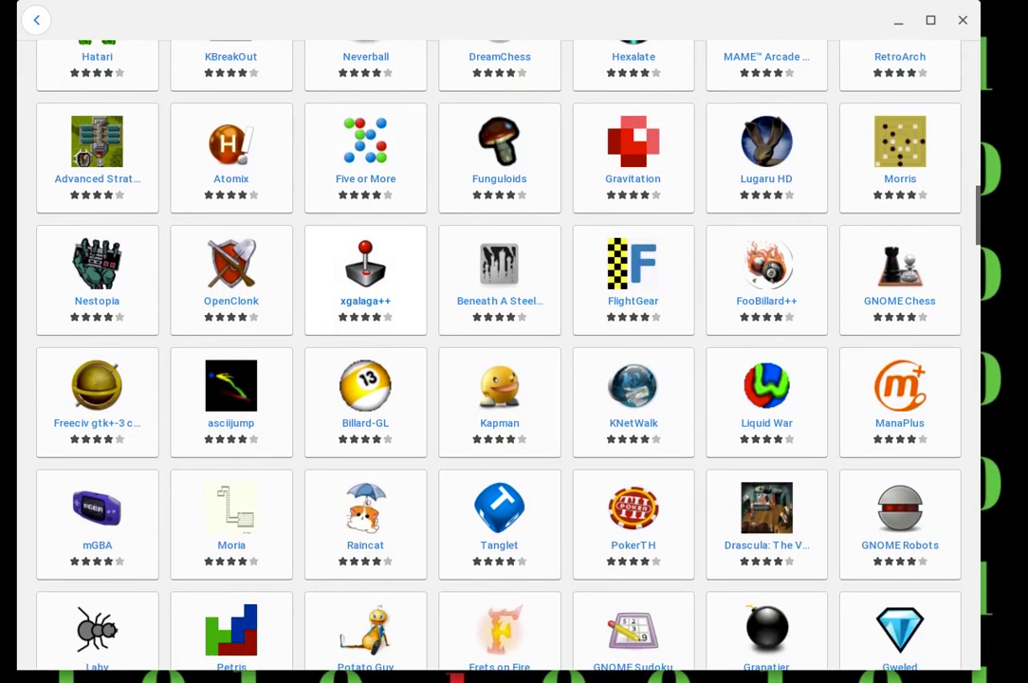
scroll(365, 284, down, 2)
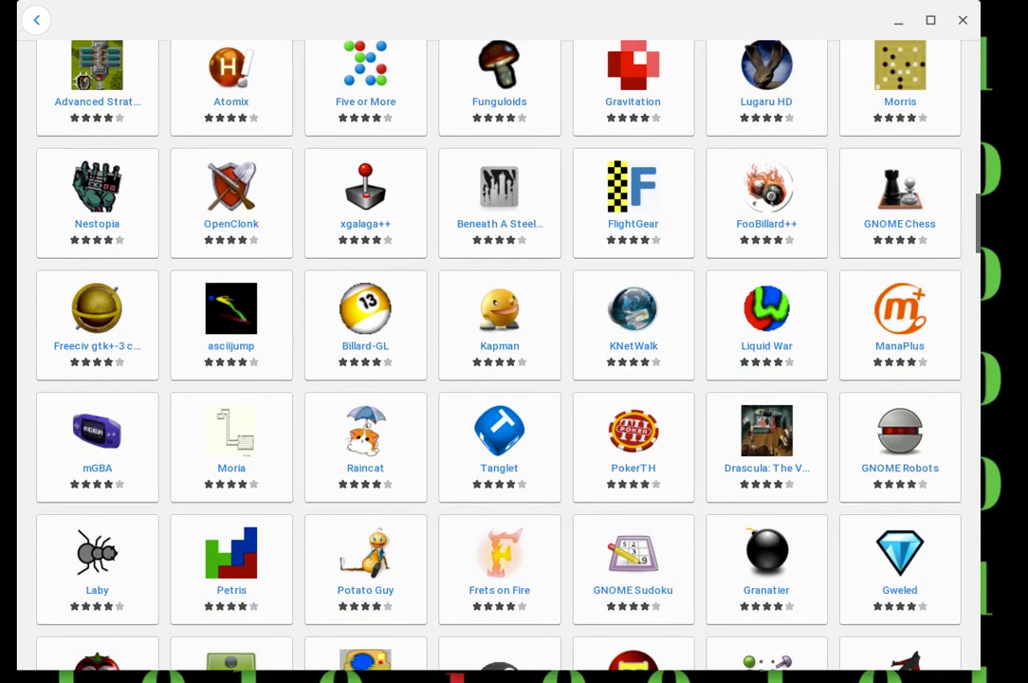
scroll(365, 285, down, 3)
scroll(365, 285, down, 2)
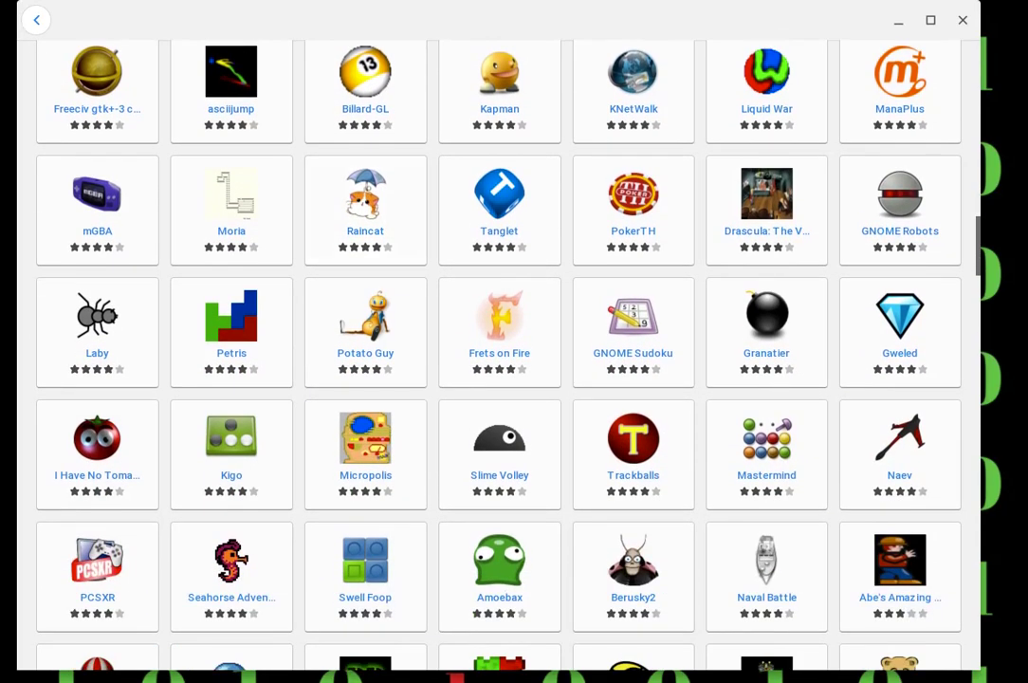
scroll(210, 290, down, 2)
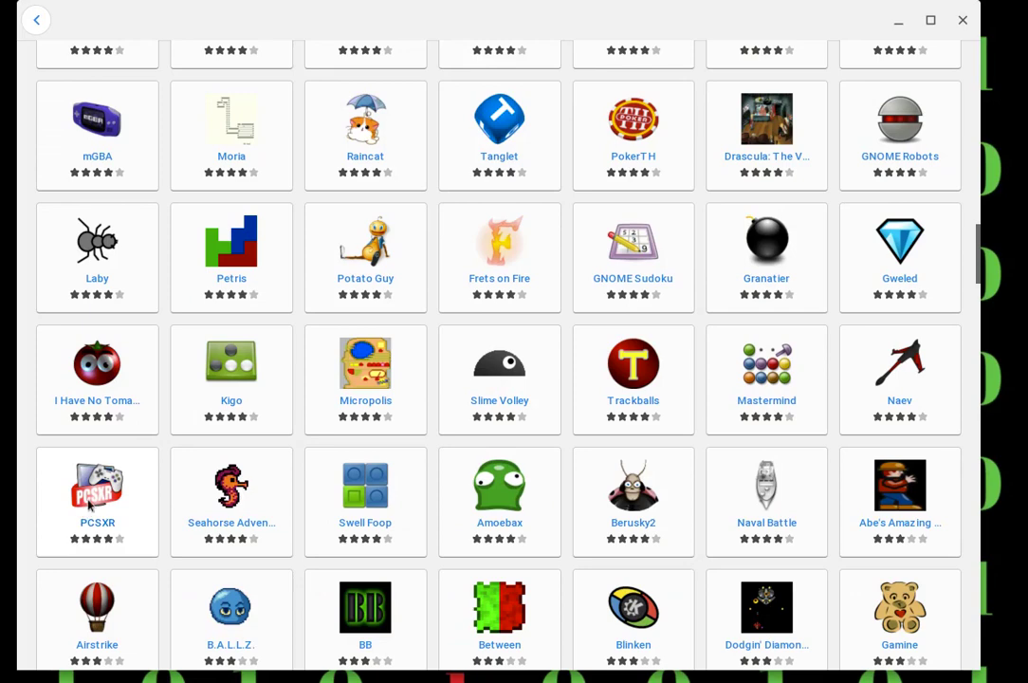
Open the PCSXR Sony PlayStation emulator's page and install it.
click(88, 505)
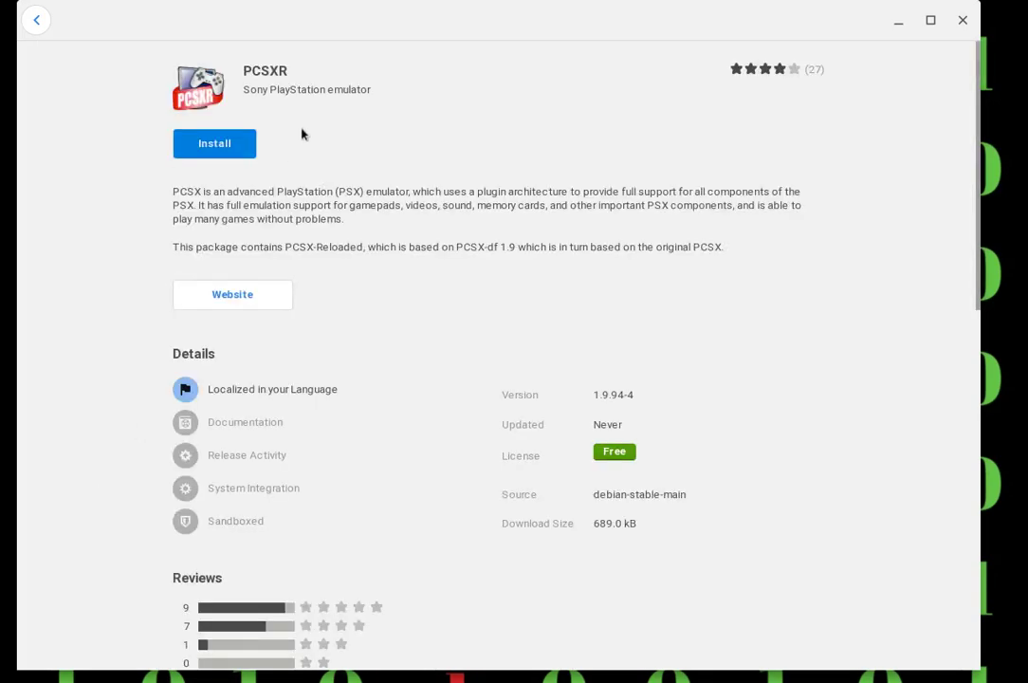
click(238, 148)
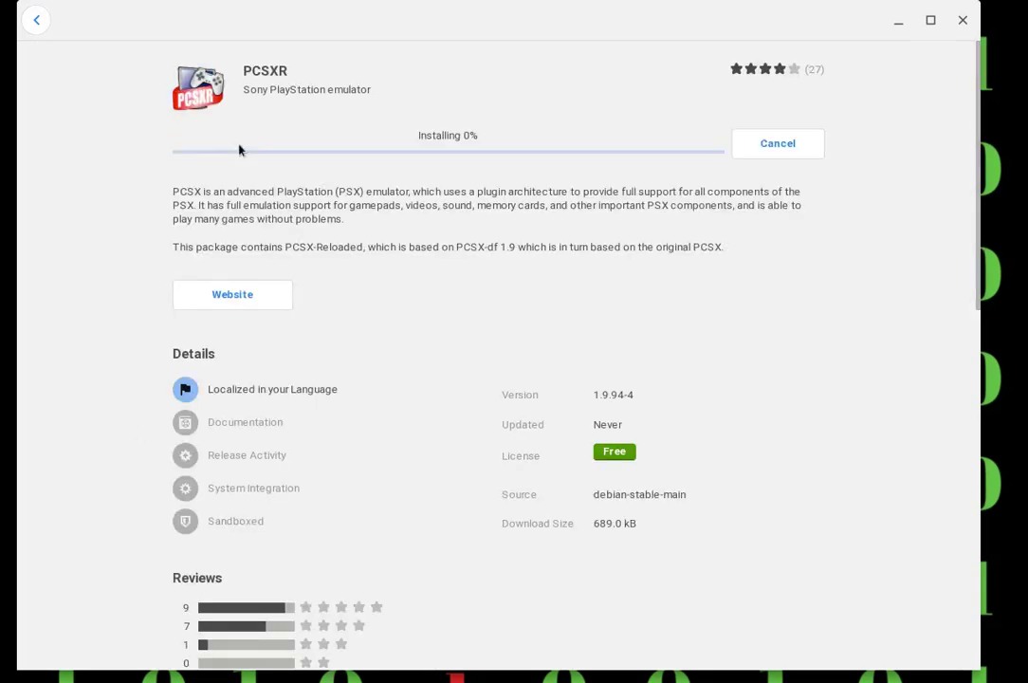